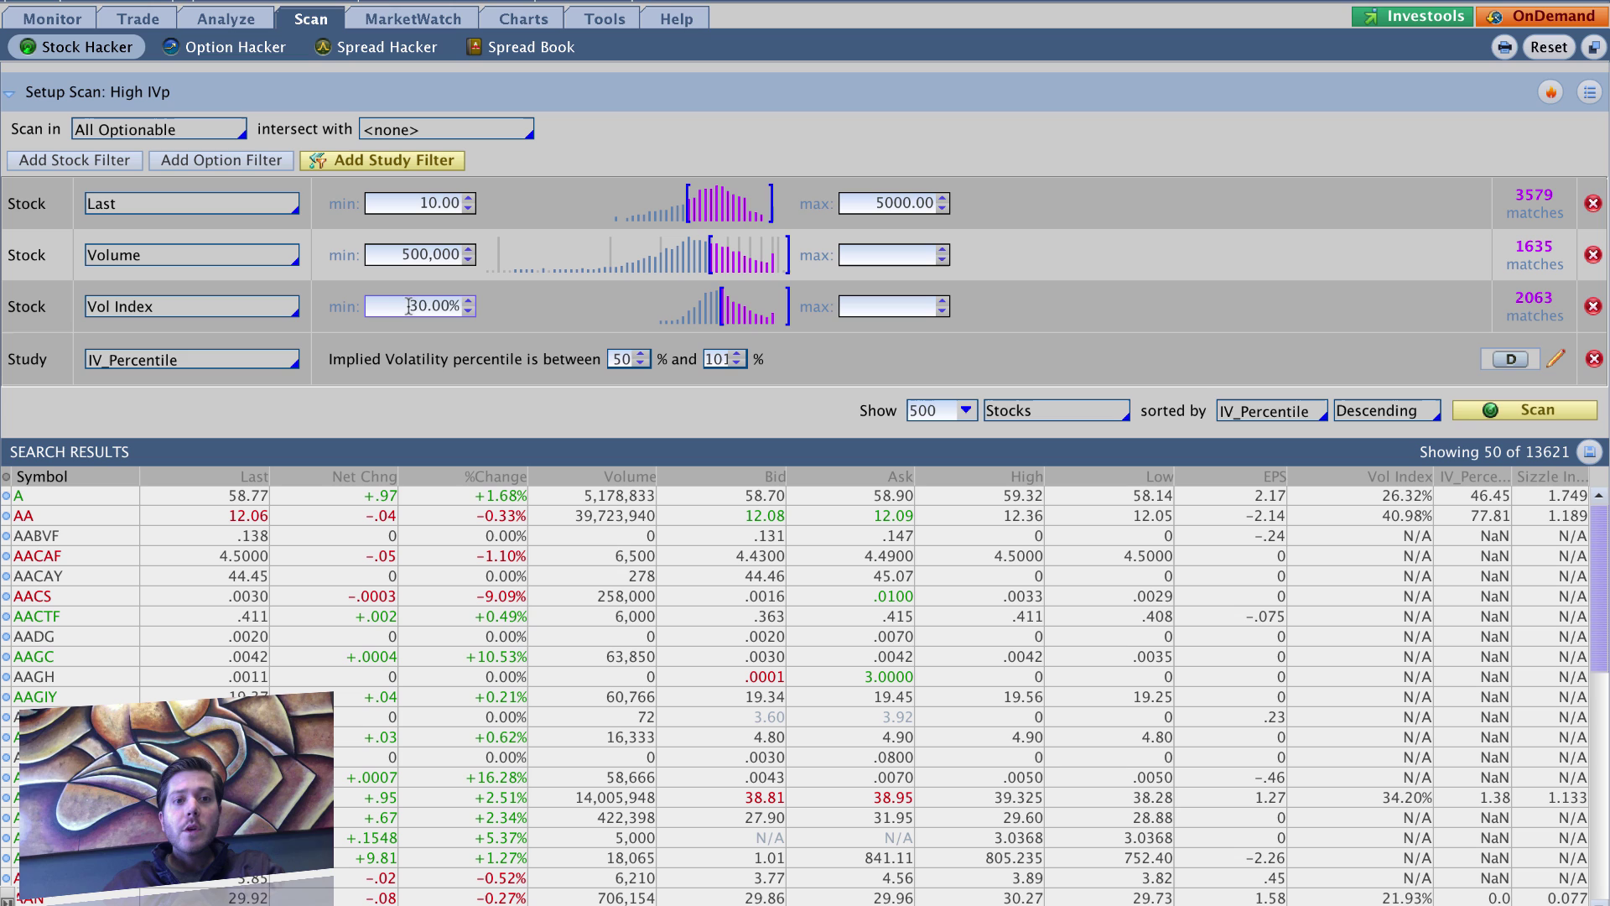
# Create a new blank scan query that scans the Category > All Optionable symbols.
pyautogui.click(410, 306)
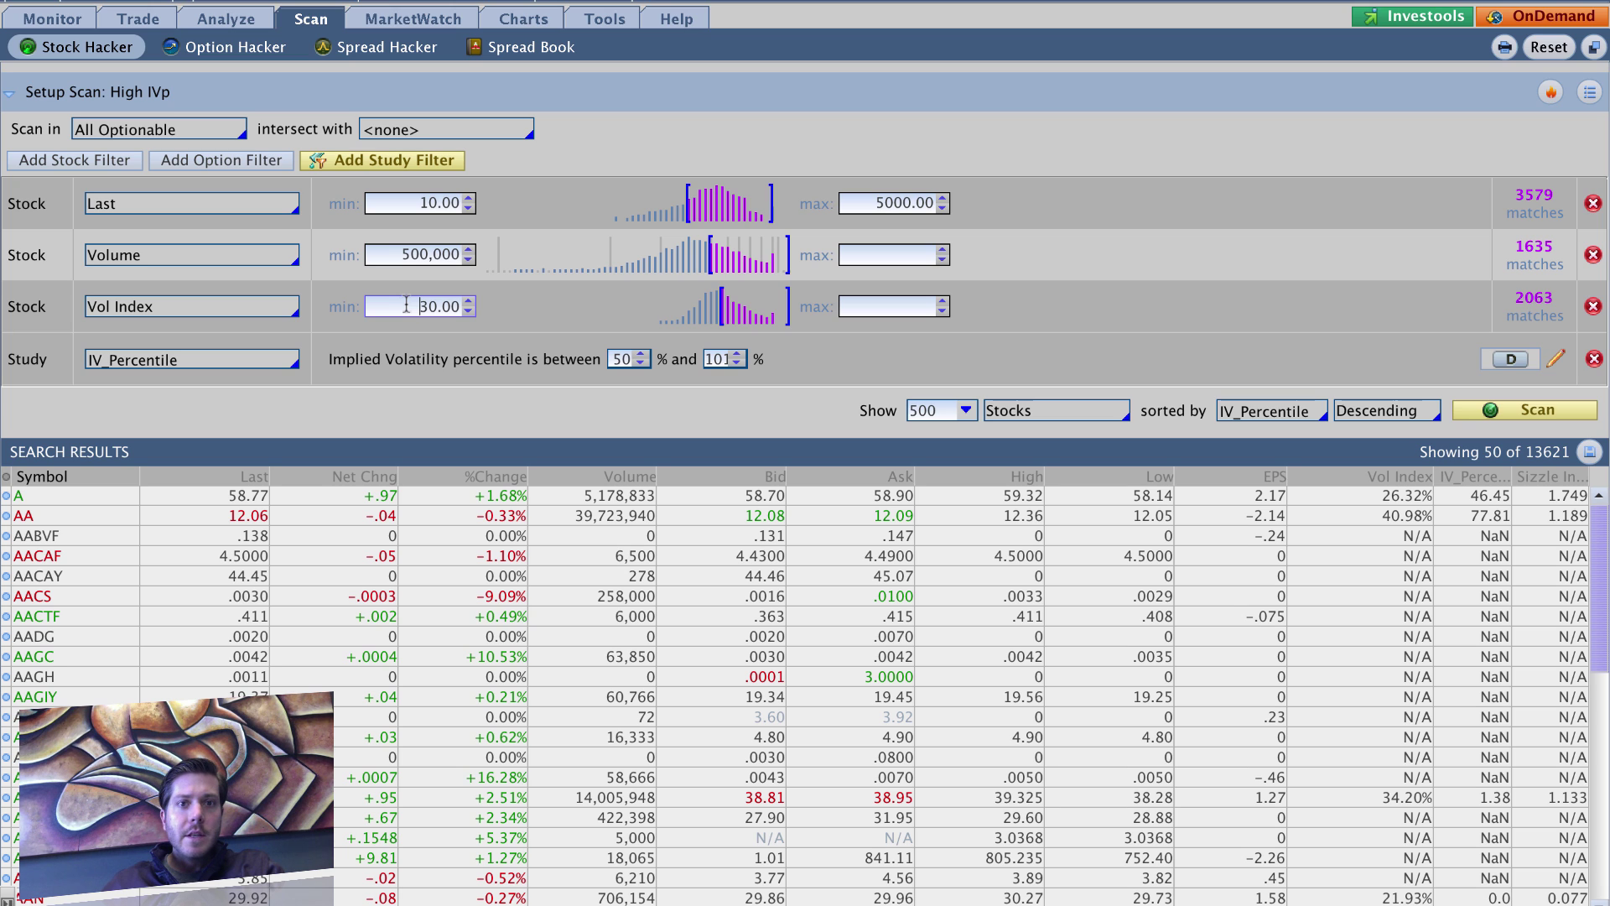
pyautogui.click(237, 130)
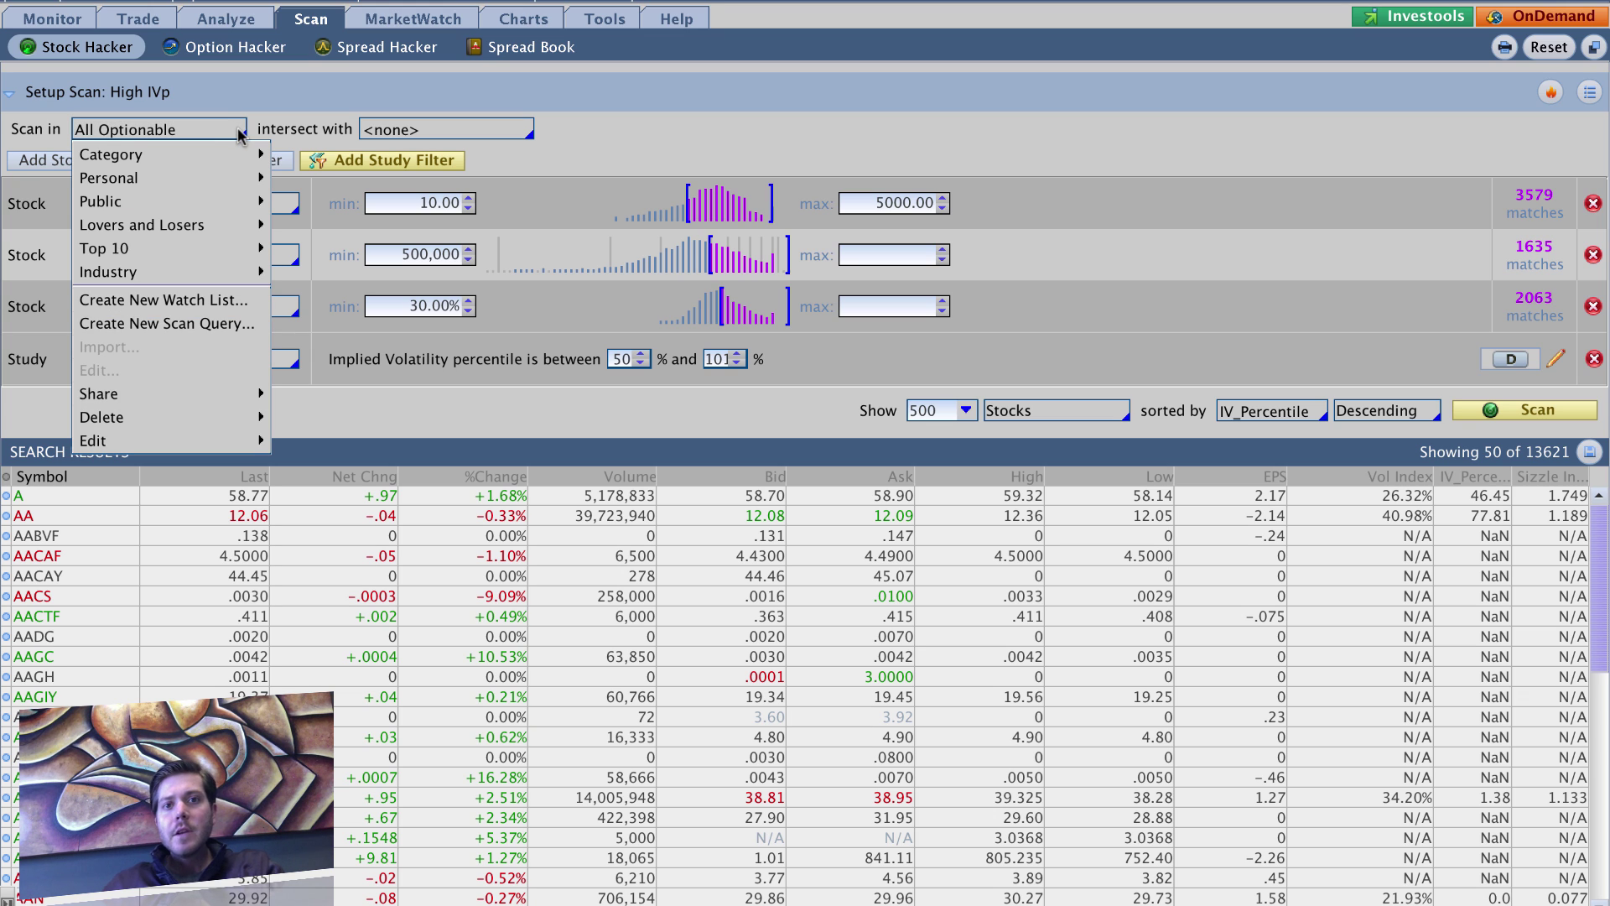
pyautogui.click(179, 324)
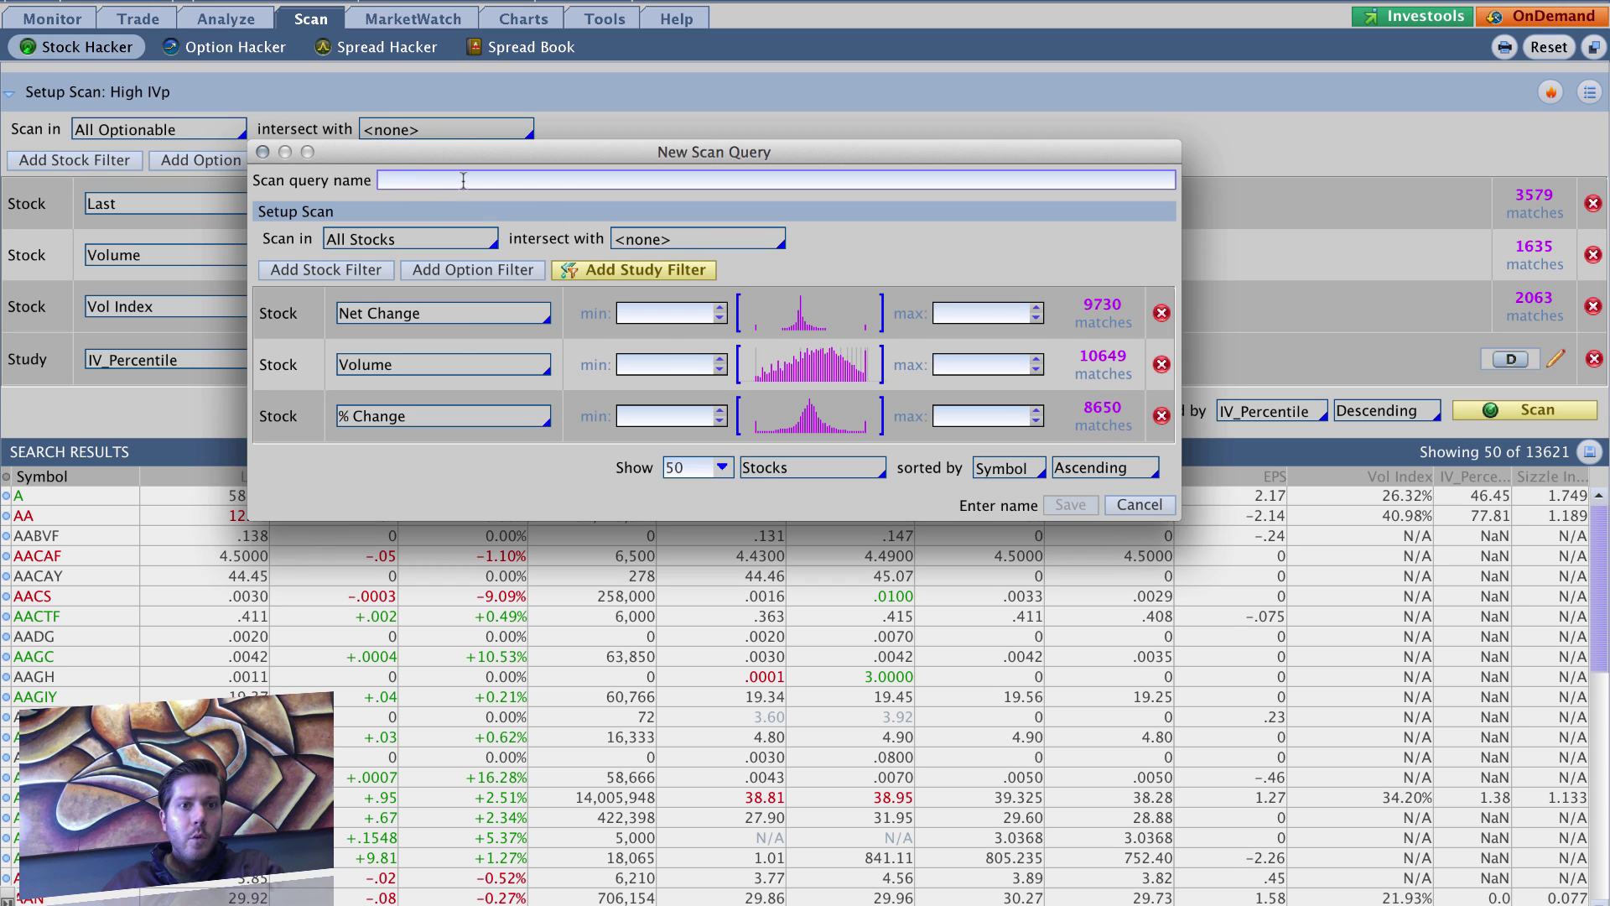
pyautogui.click(478, 242)
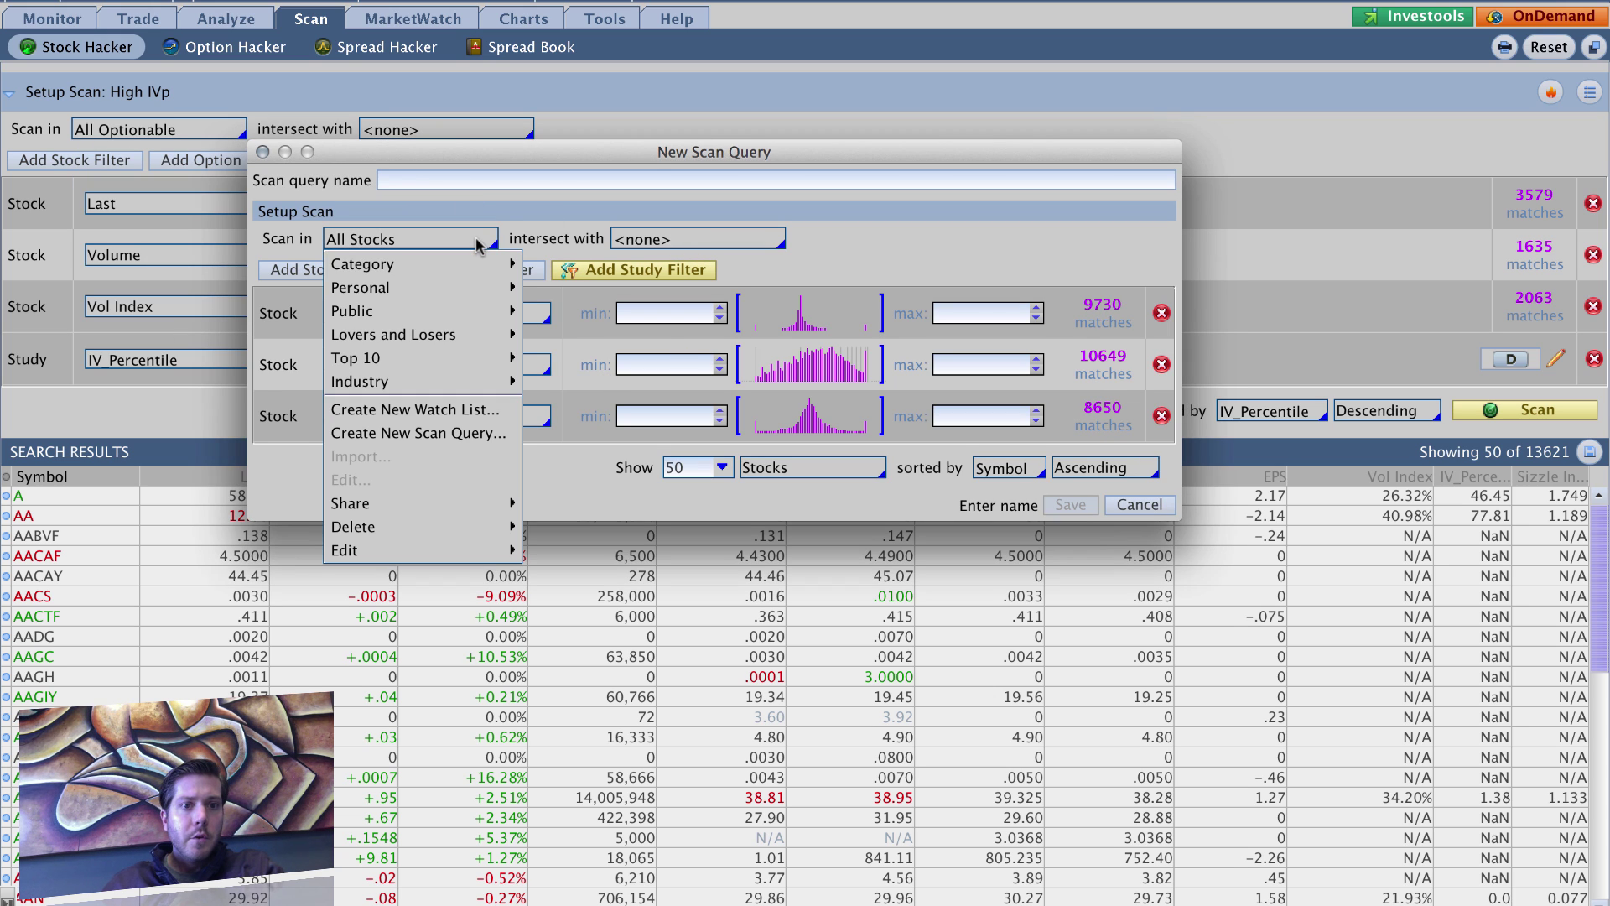
pyautogui.moveTo(362, 264)
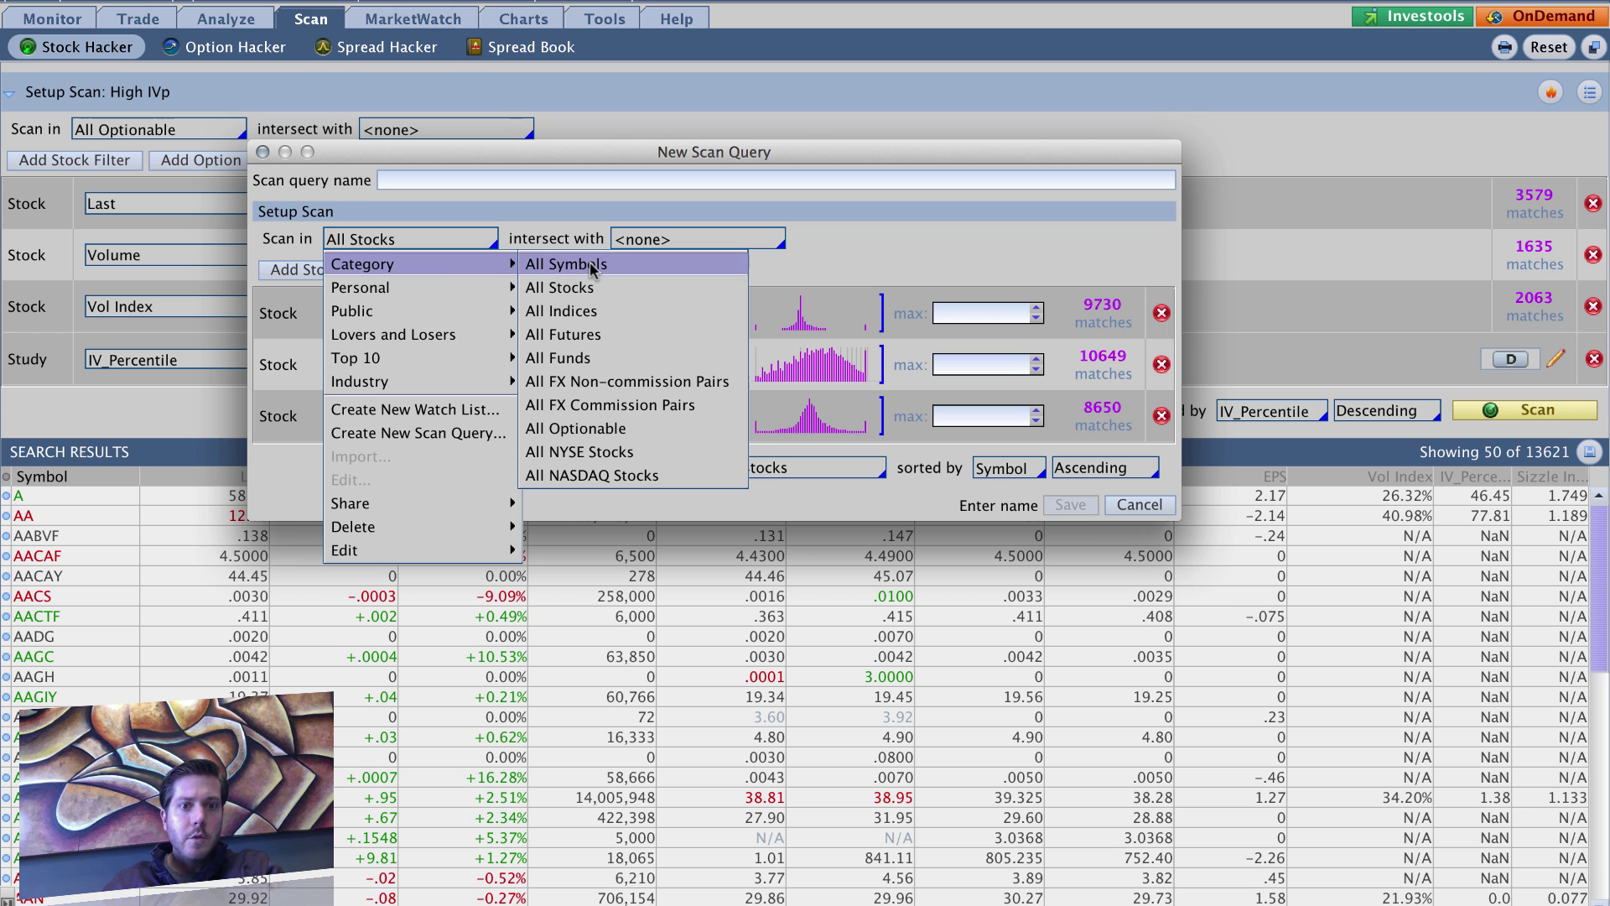
pyautogui.click(590, 429)
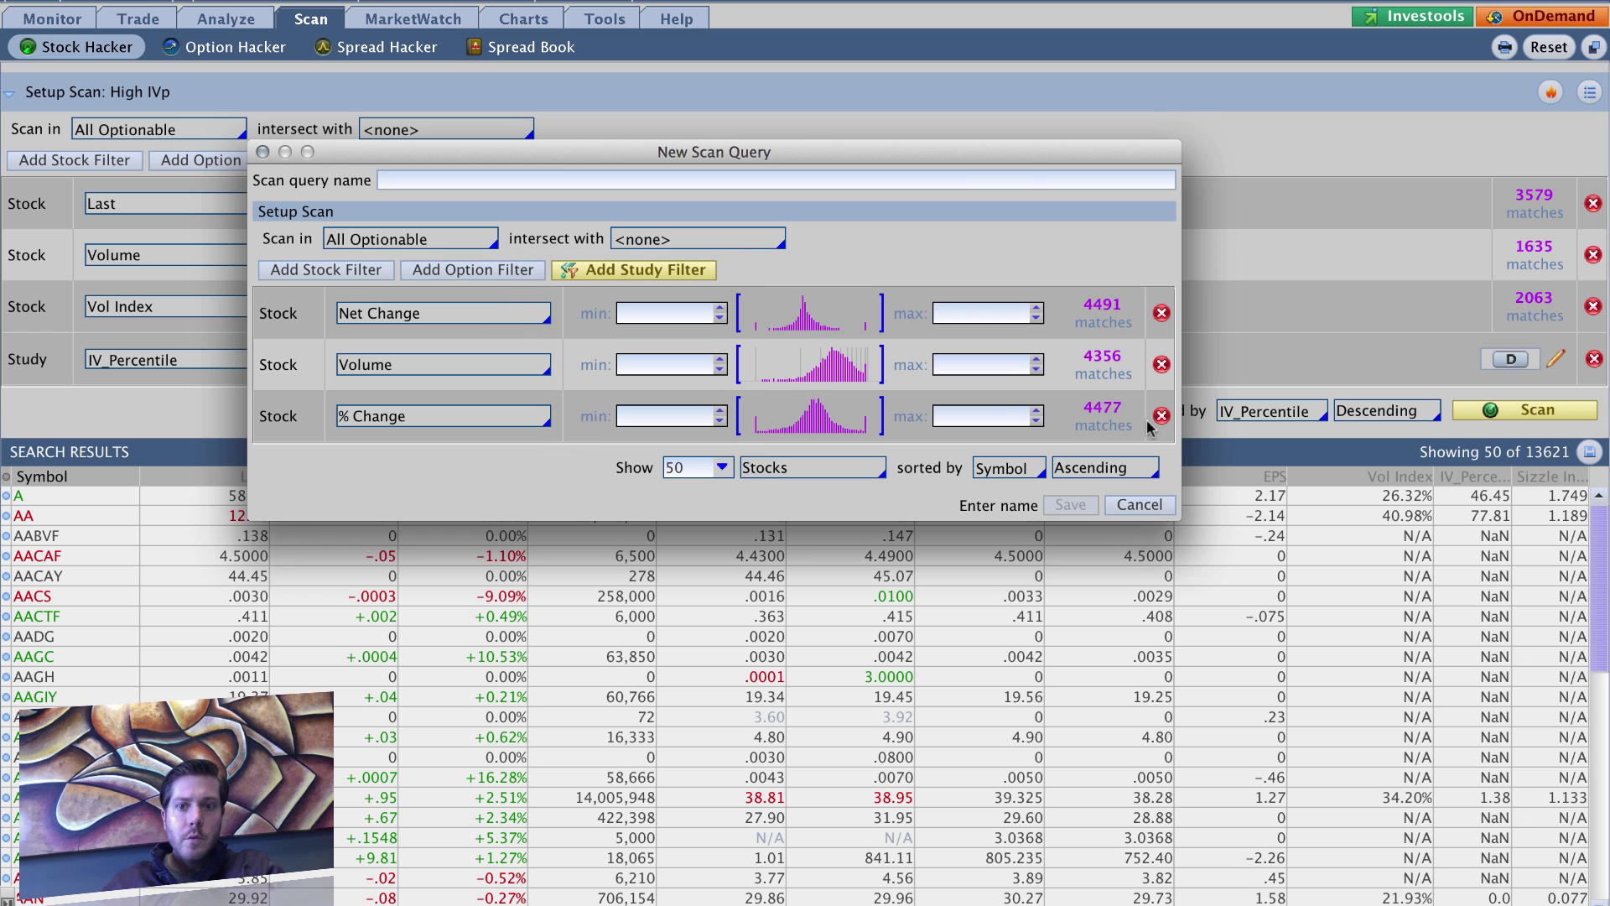
# Switch the first filter to Last price with a minimum of 10.
pyautogui.click(531, 312)
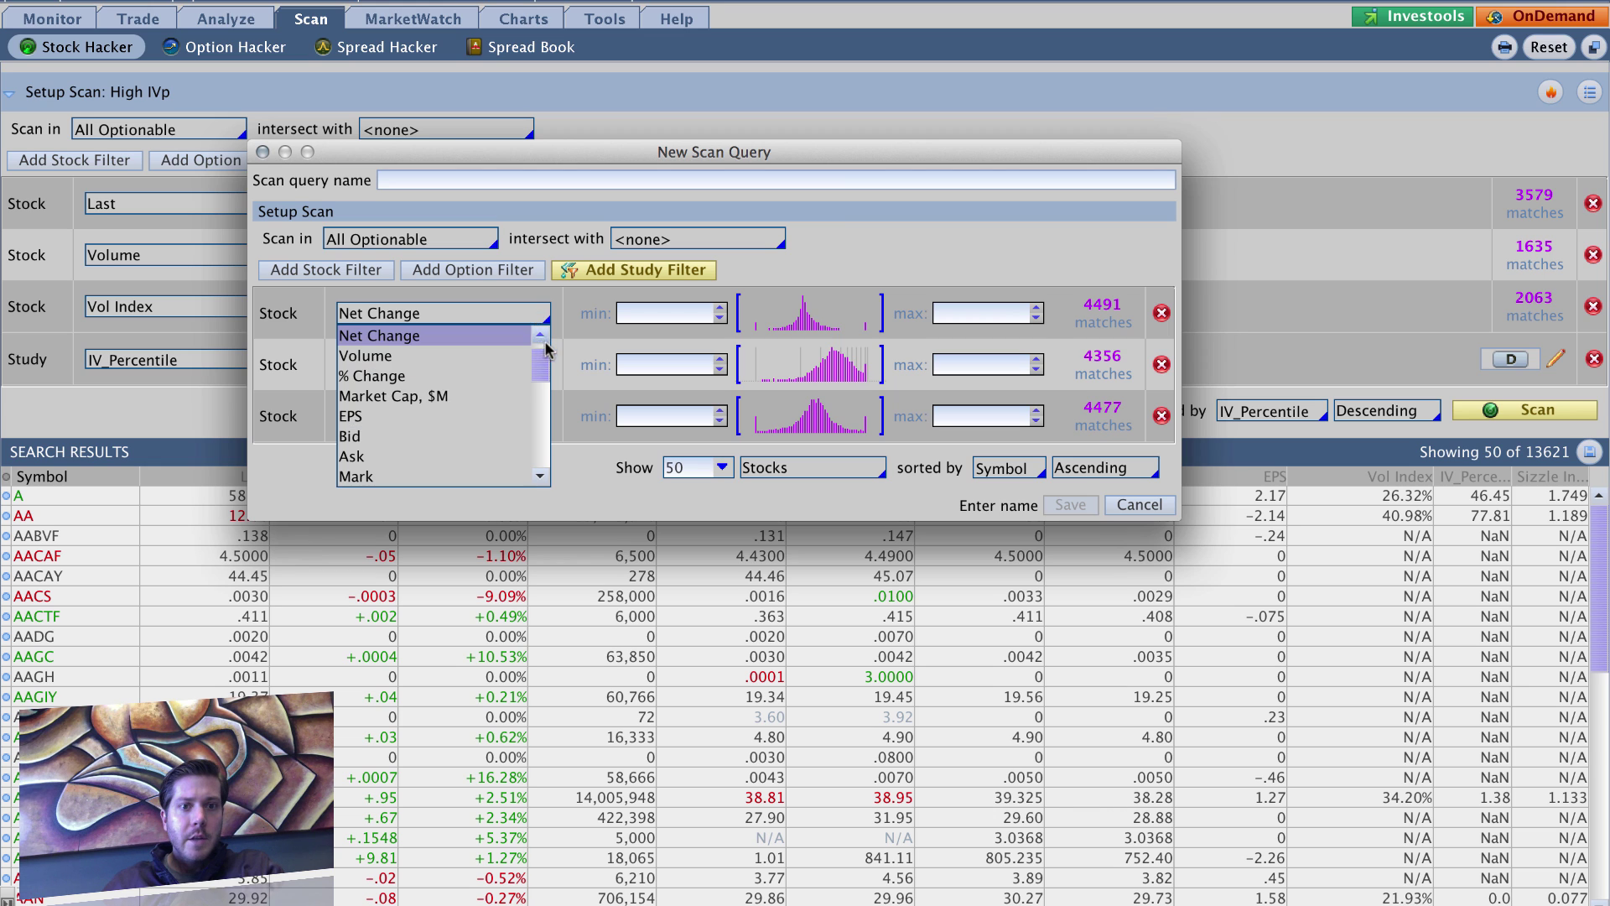
pyautogui.scroll(1, 545, 346)
pyautogui.click(379, 335)
pyautogui.click(657, 312)
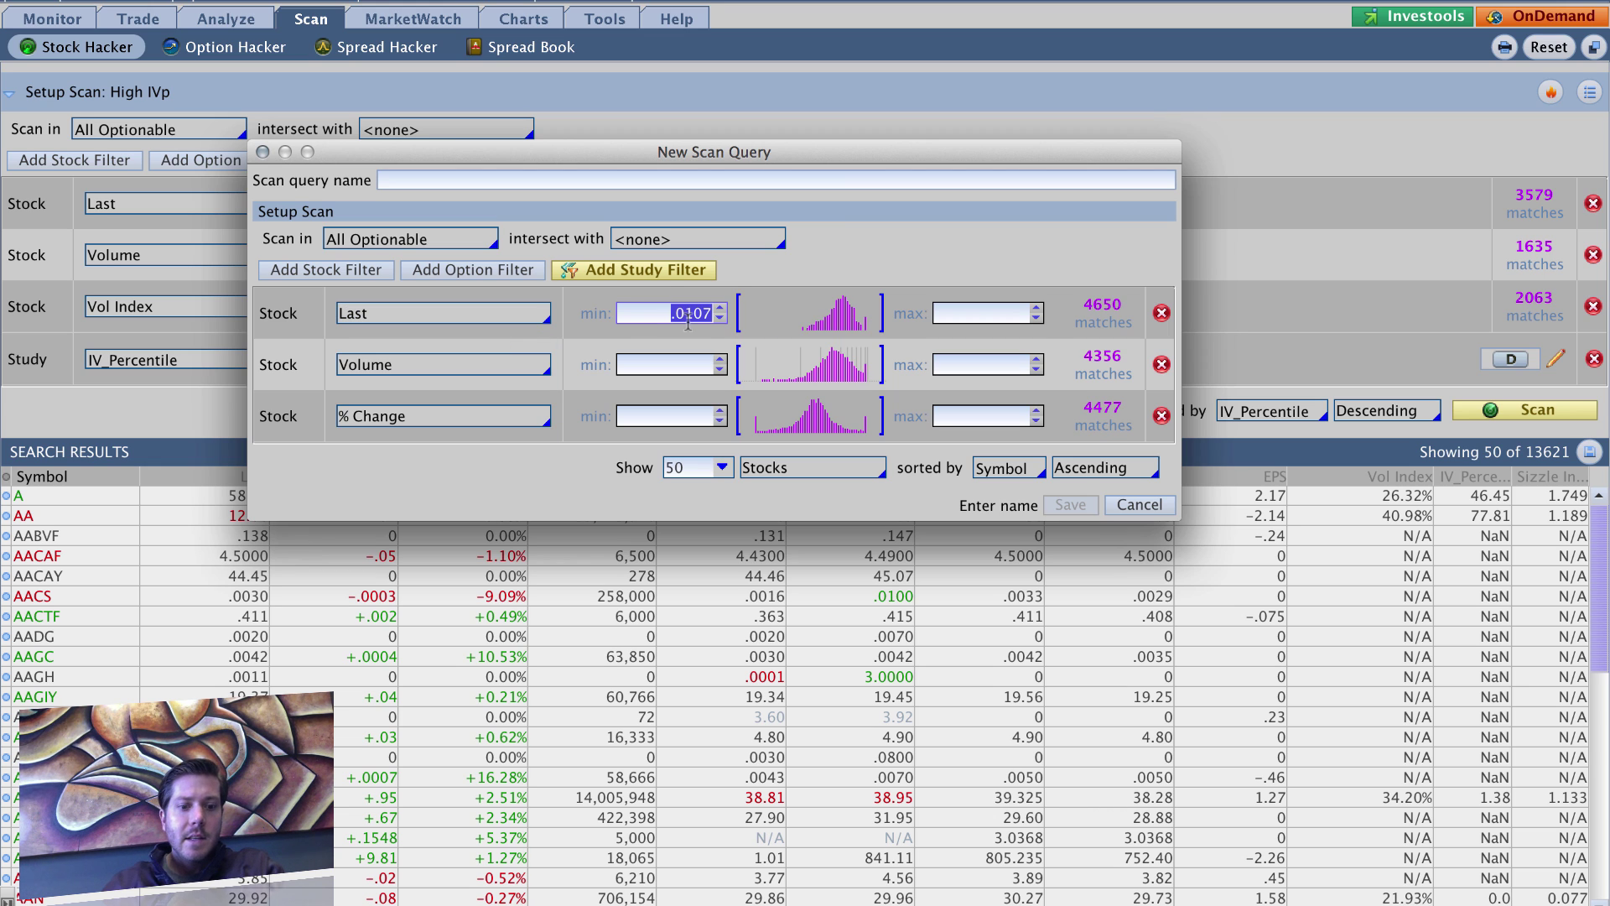
pyautogui.write('10')
pyautogui.press('Return')
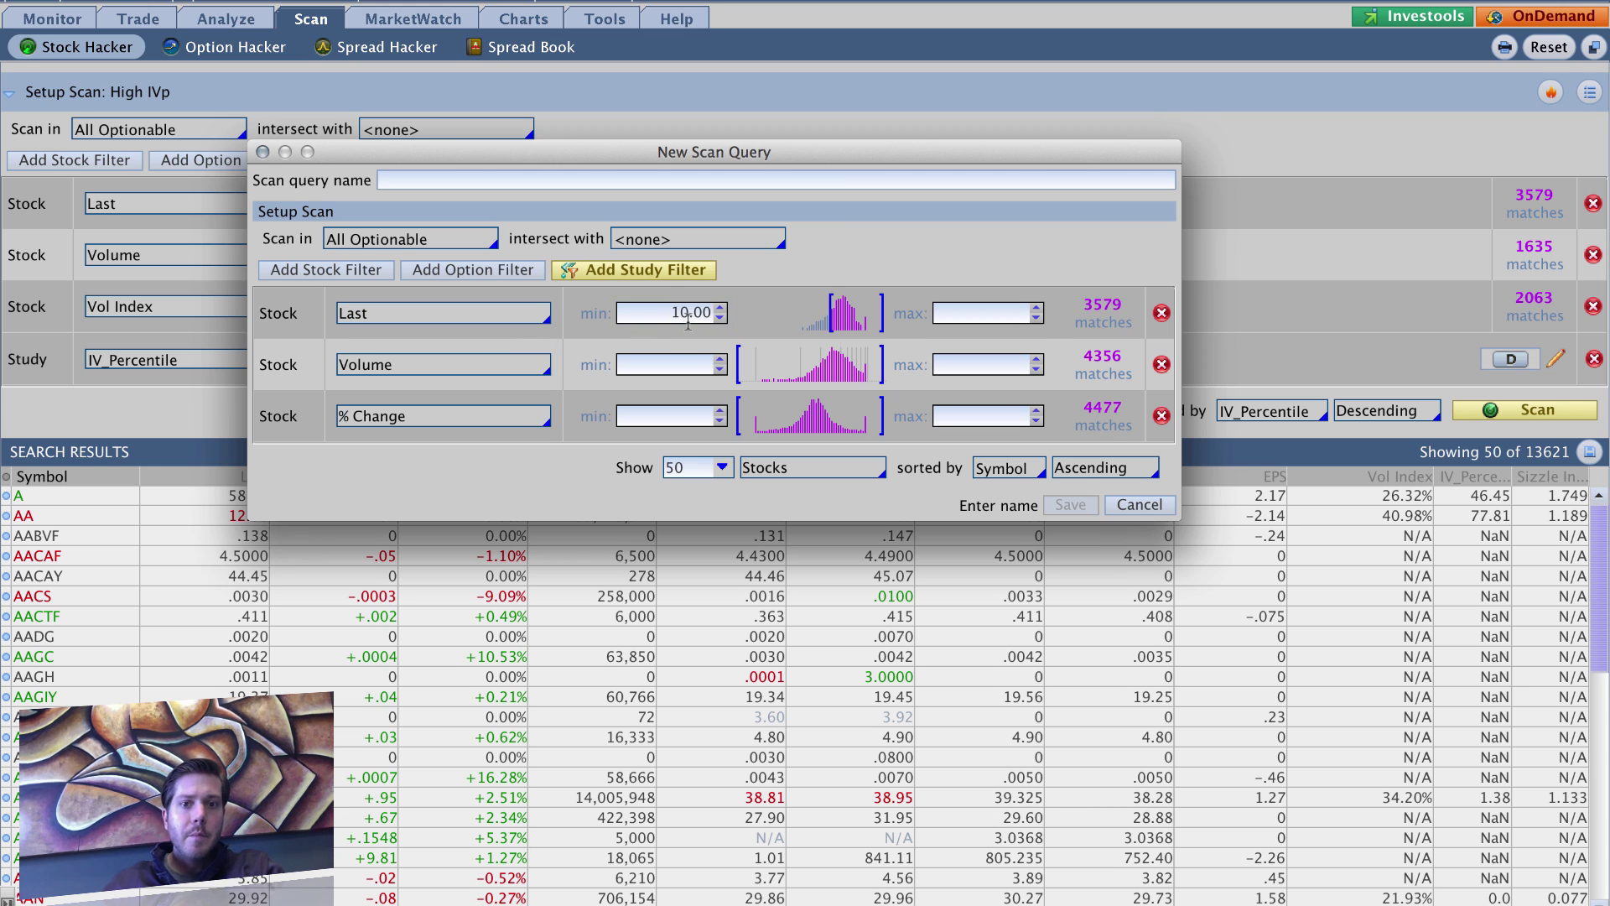
# Set Volume minimum to 500,000 with no maximum, and the Last maximum to 5000.
pyautogui.click(496, 366)
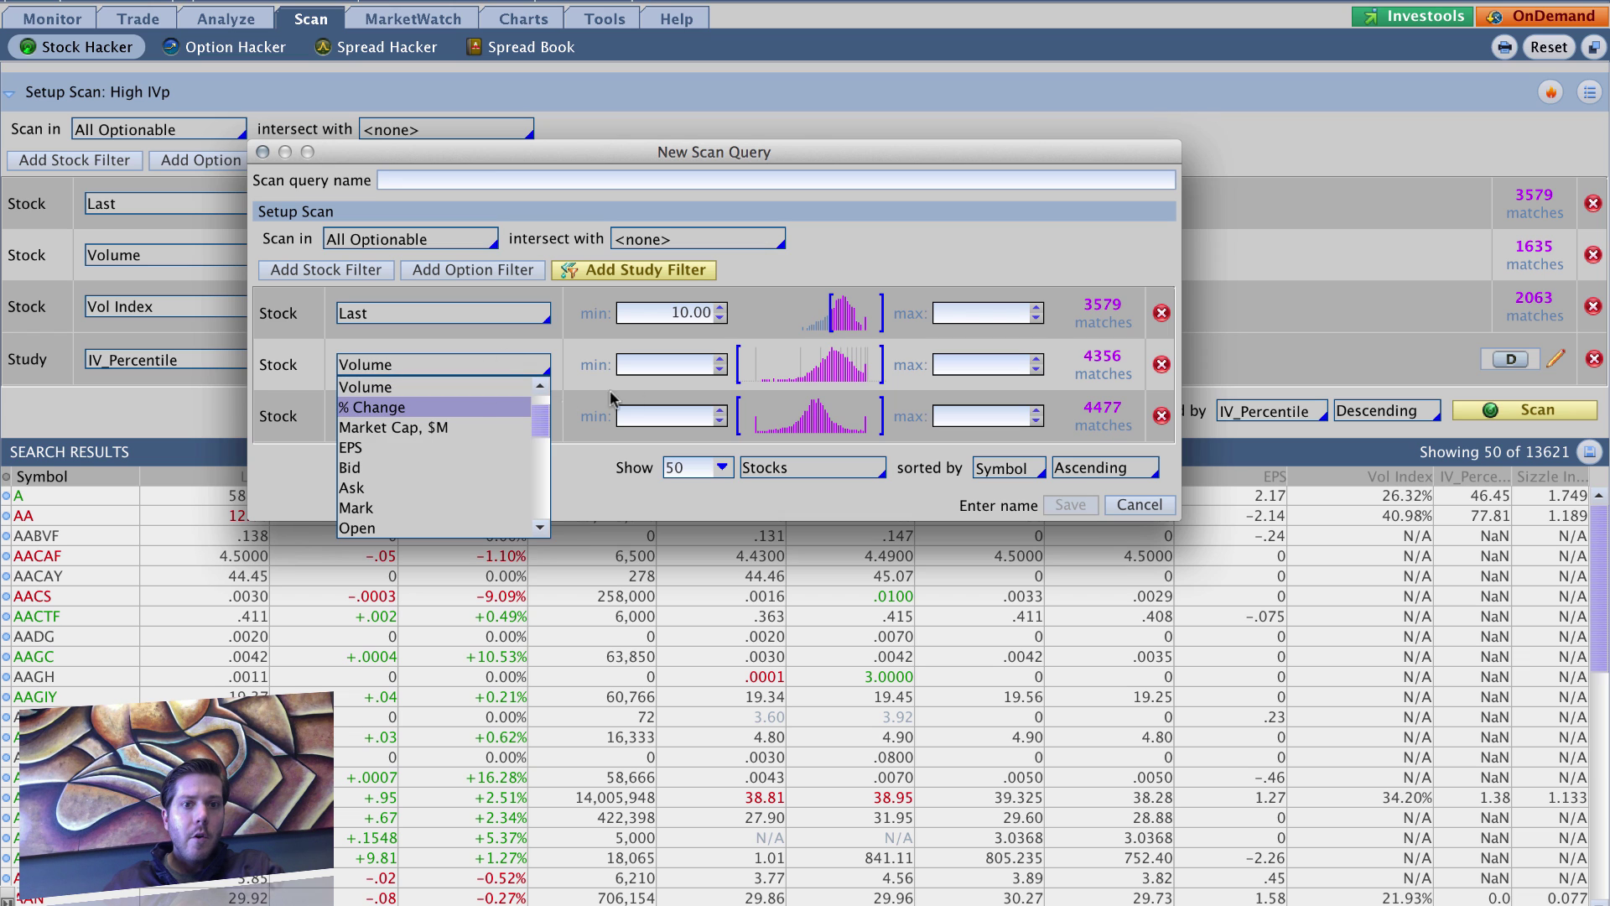
pyautogui.click(675, 366)
pyautogui.write('50')
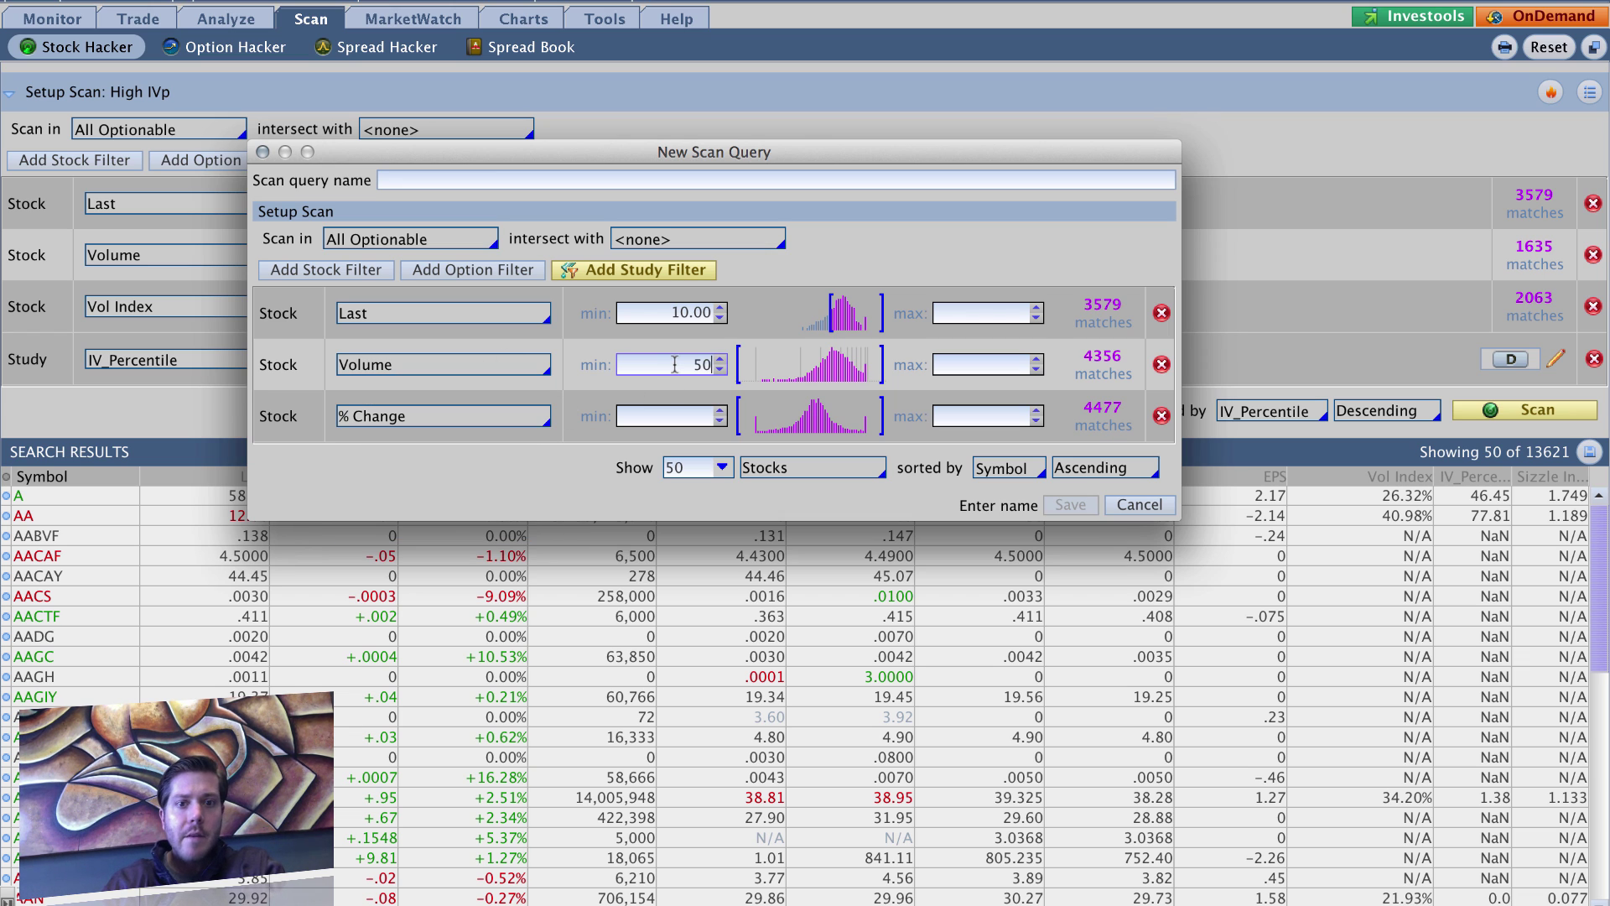
pyautogui.write('000')
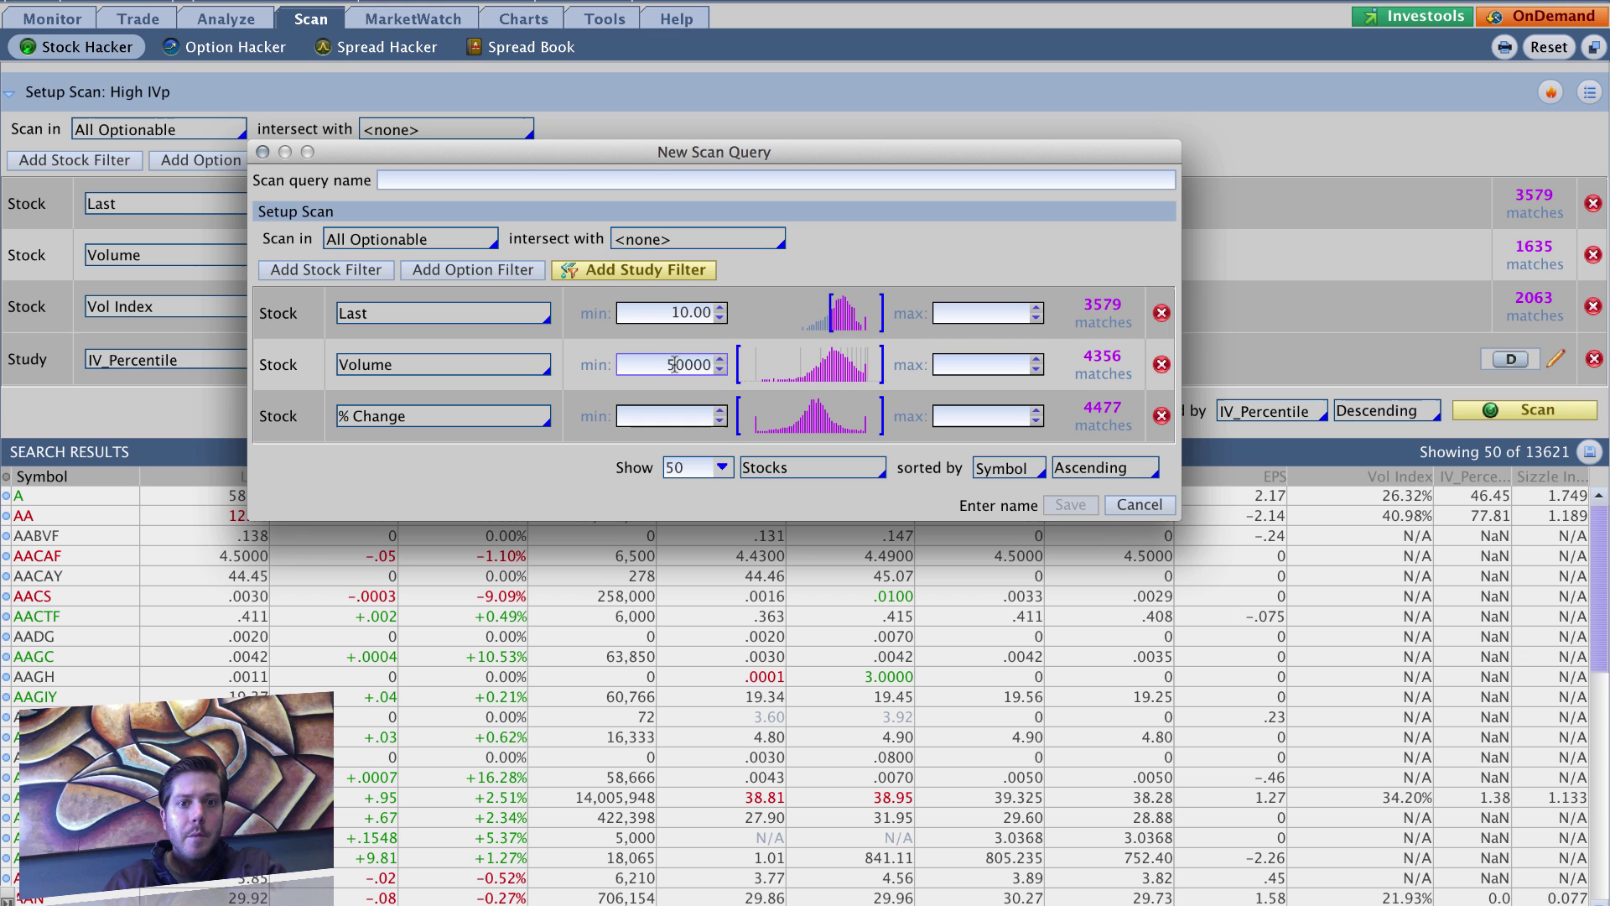
pyautogui.write(',0')
pyautogui.press('Return')
pyautogui.click(971, 364)
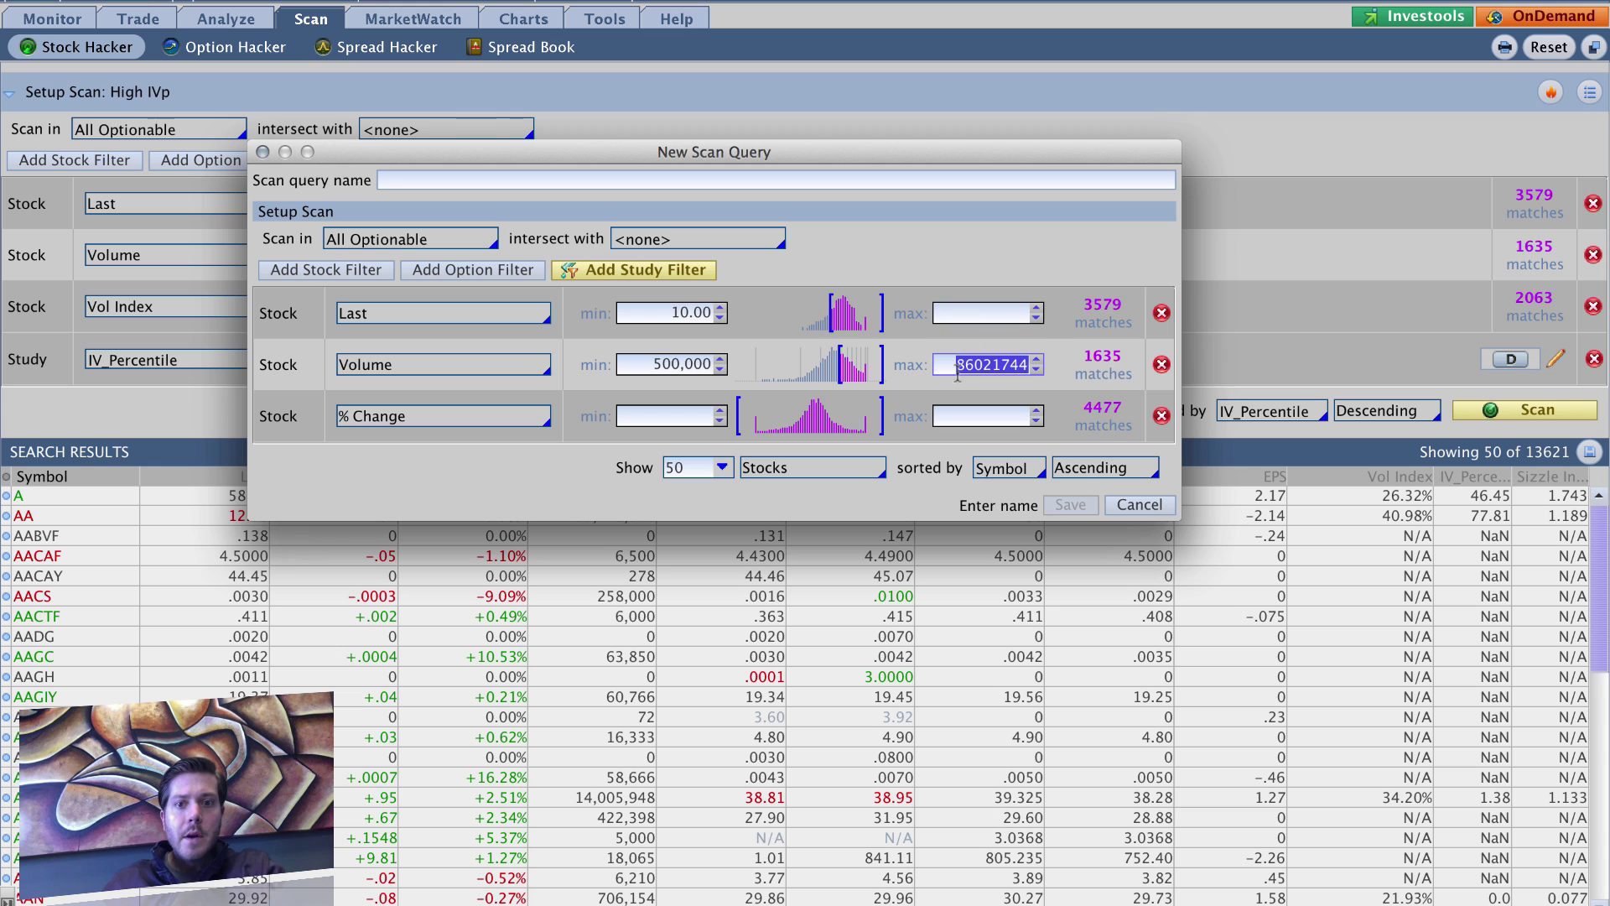
pyautogui.press('BackSpace')
pyautogui.click(967, 314)
pyautogui.write('5000')
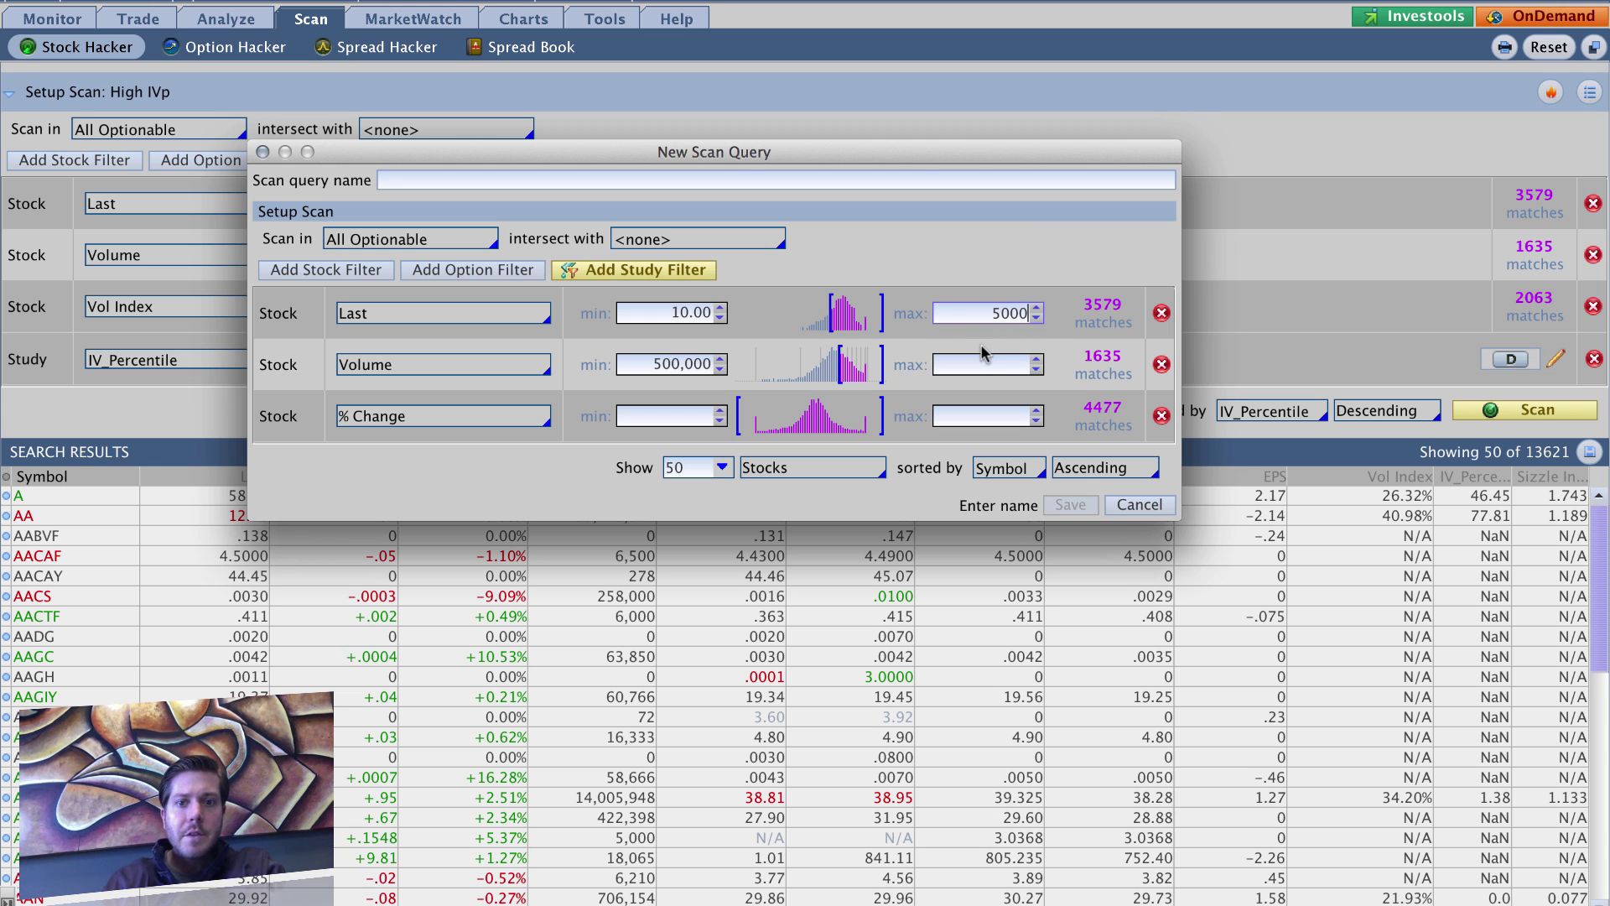
# Replace the % Change filter with an IV_Percentile study filter from 74 to 101.
pyautogui.click(1161, 416)
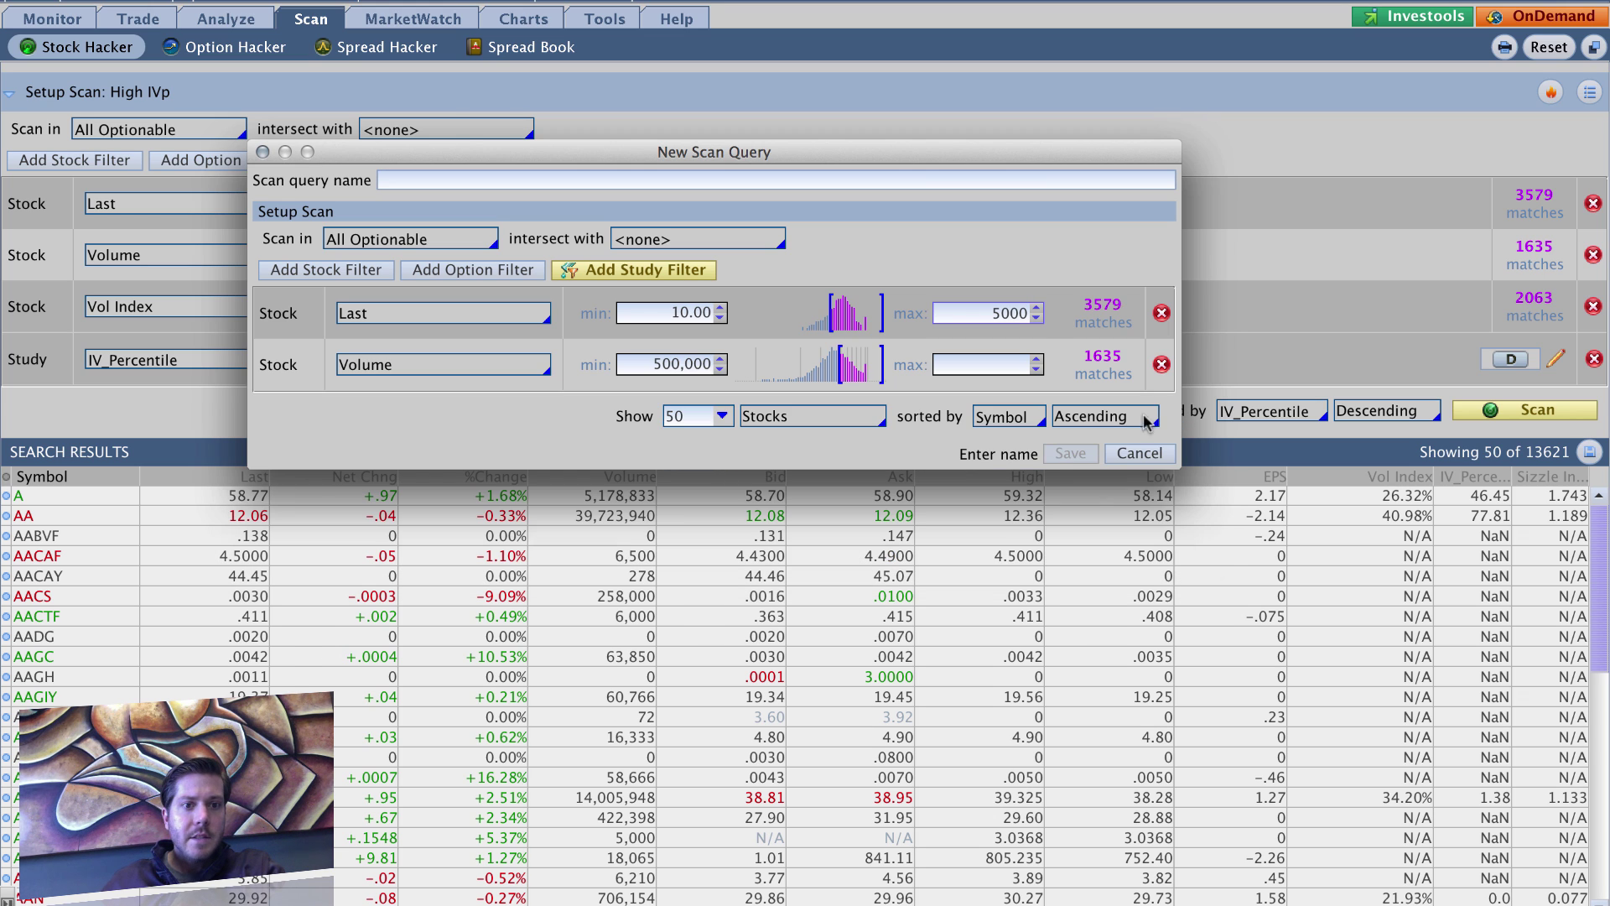
pyautogui.click(648, 270)
pyautogui.click(528, 417)
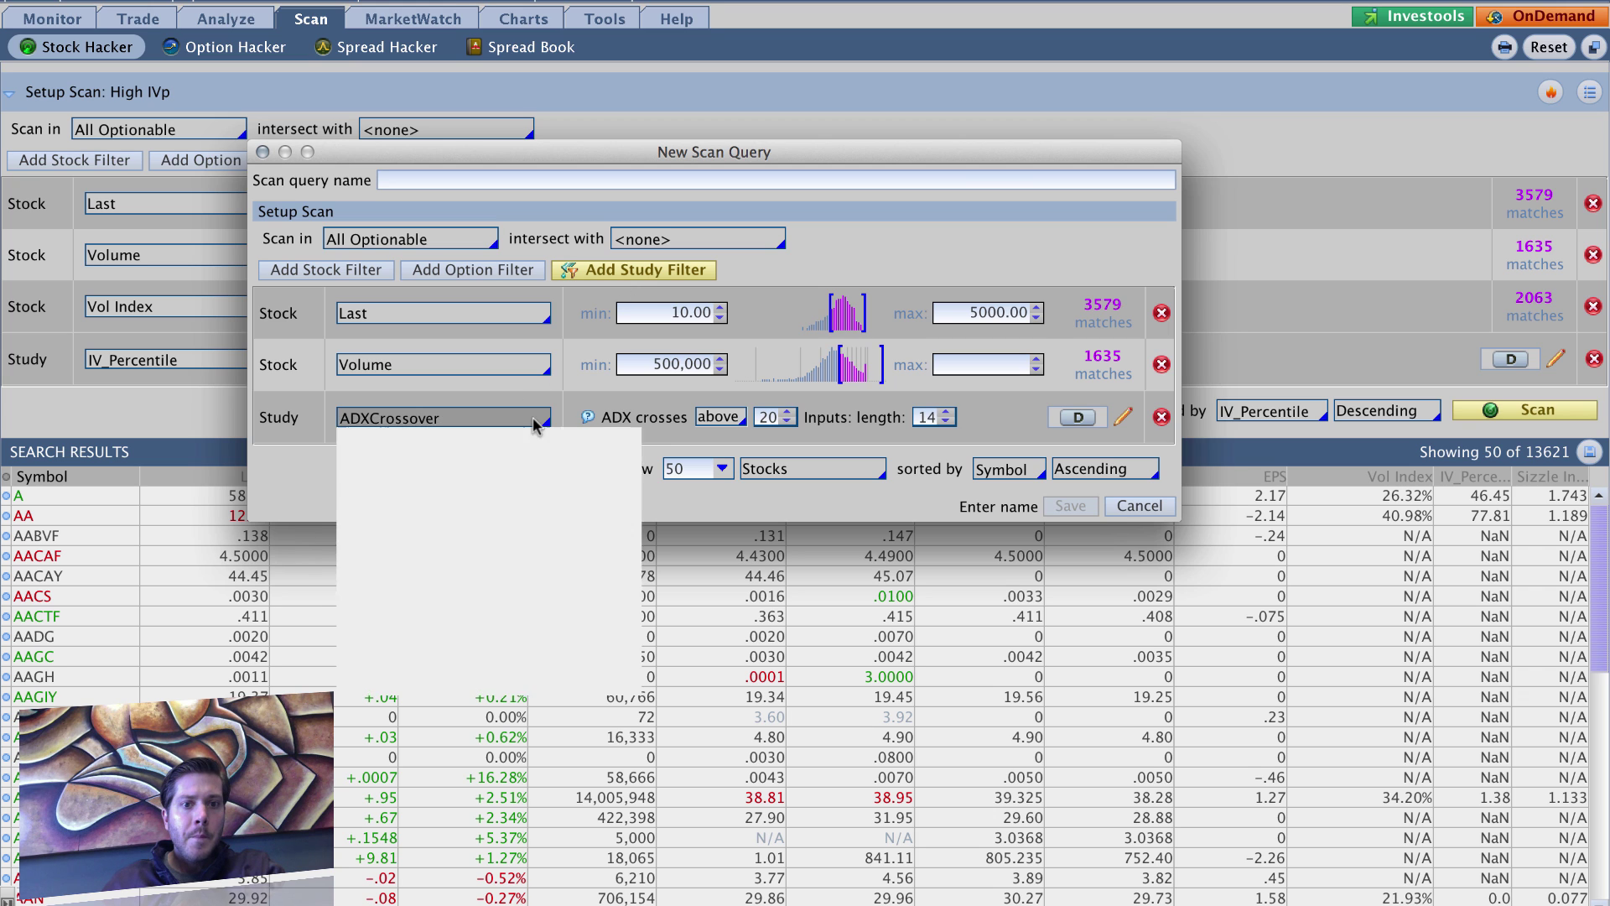
pyautogui.moveTo(377, 629)
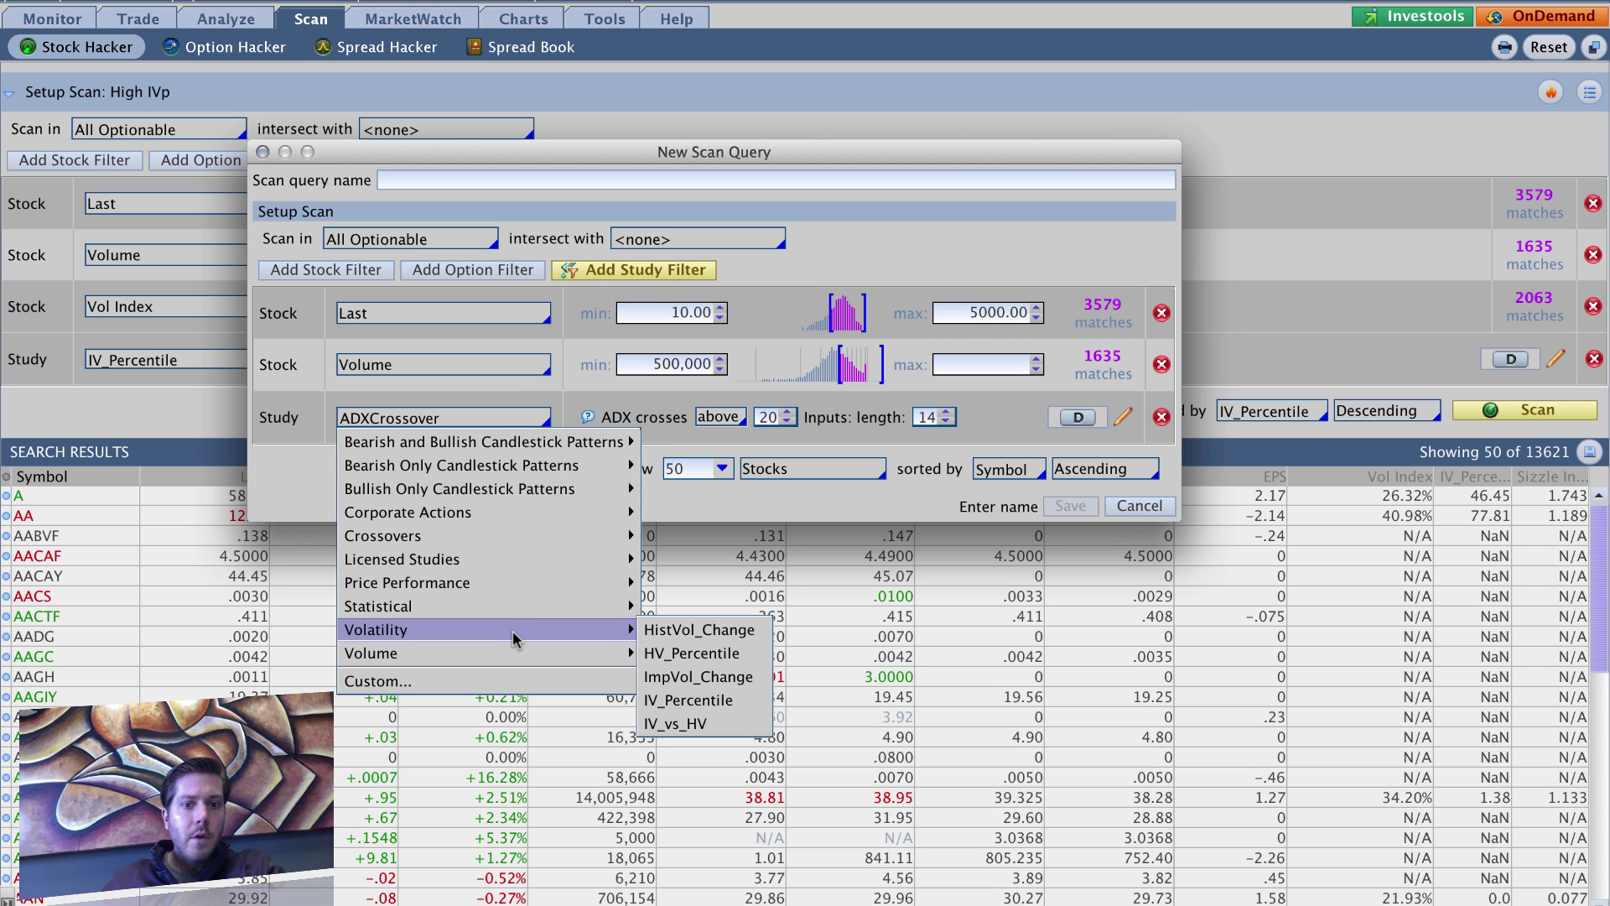
pyautogui.click(700, 700)
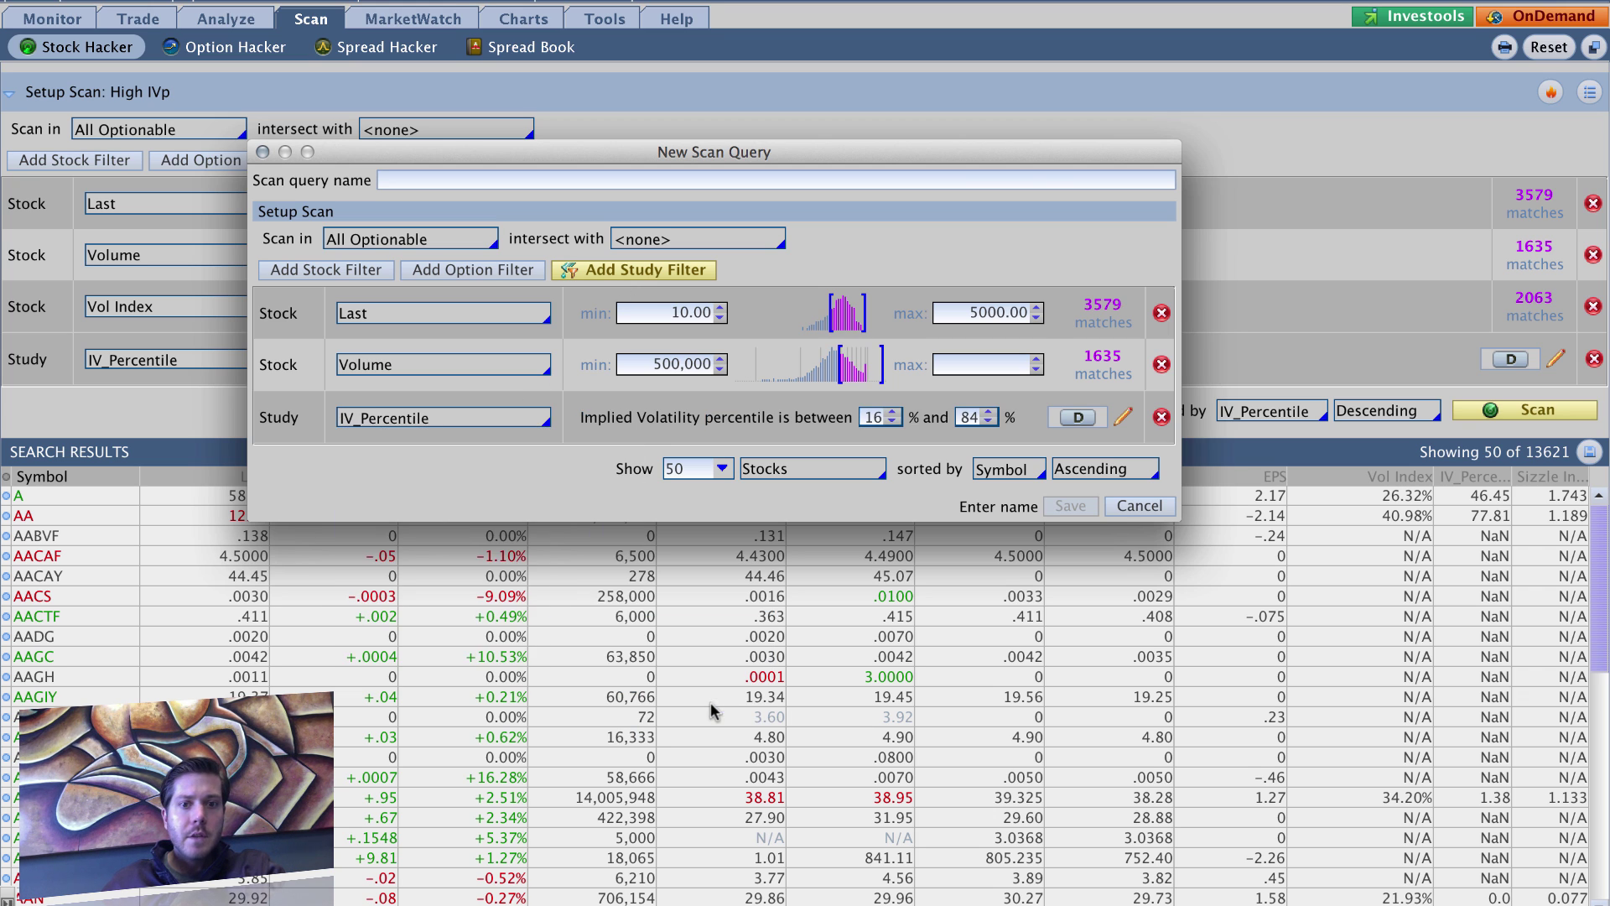
pyautogui.doubleClick(873, 418)
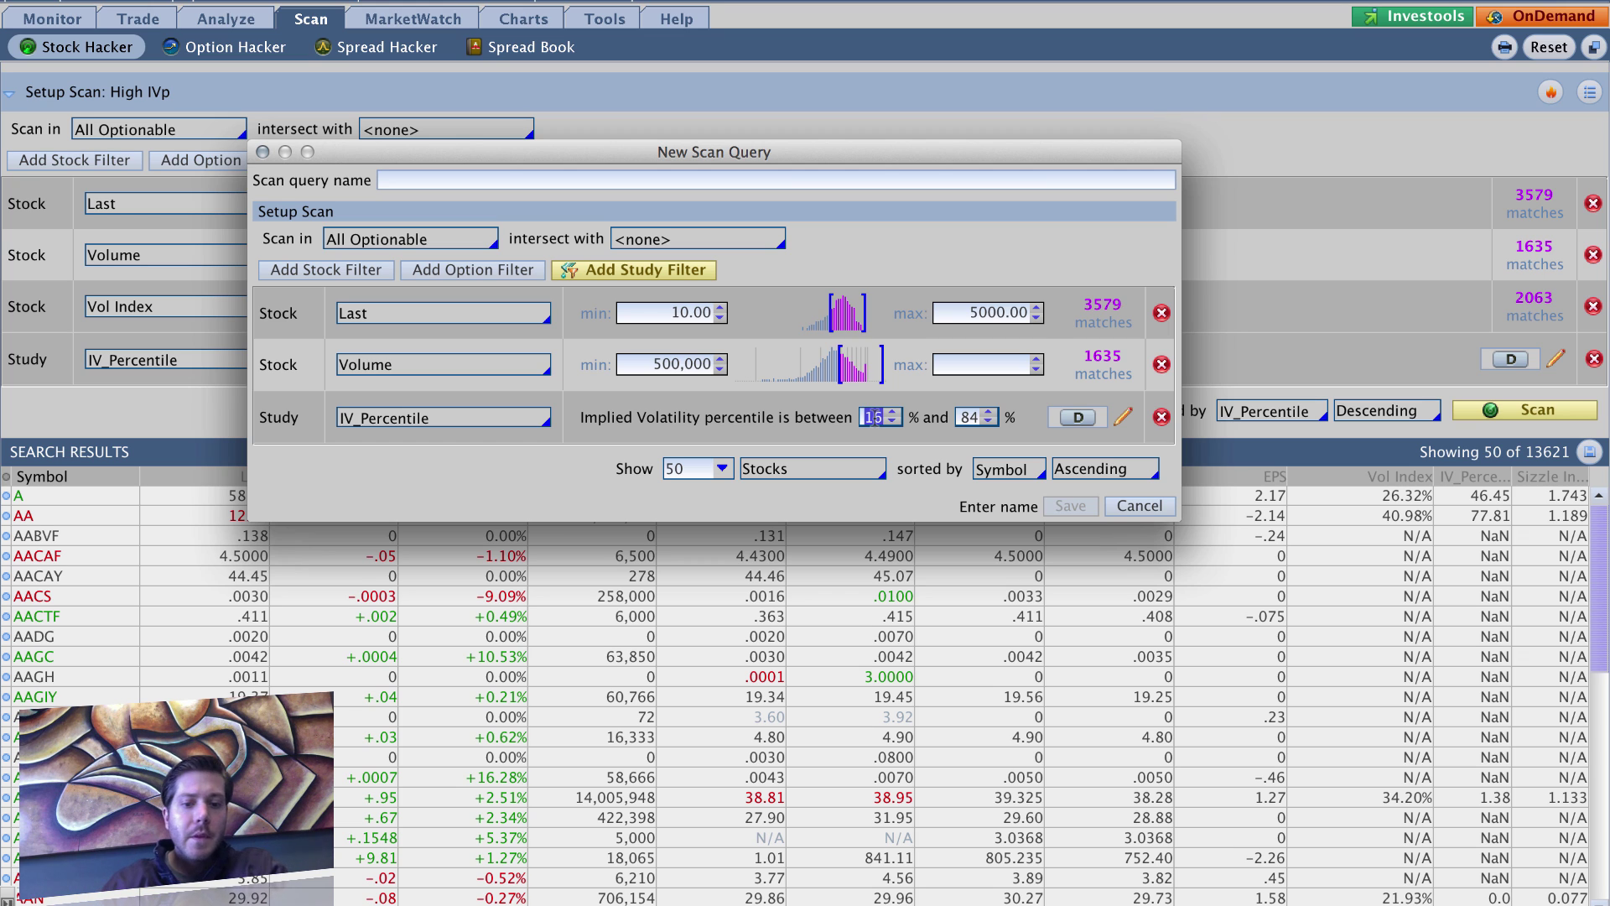
pyautogui.write('74')
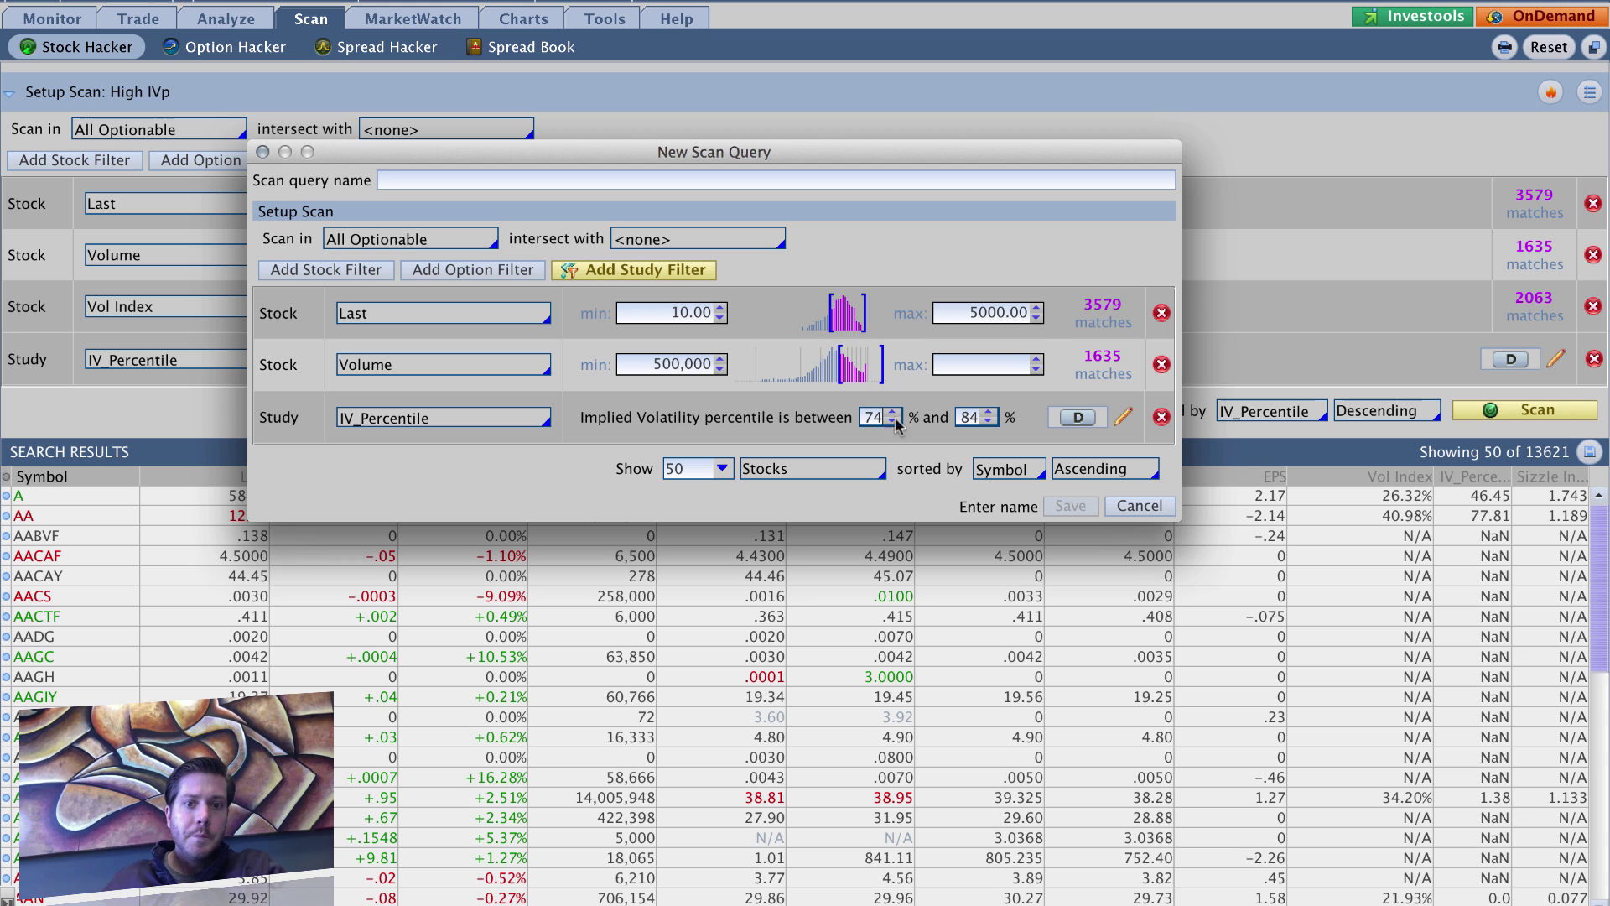
pyautogui.doubleClick(966, 417)
pyautogui.write('101')
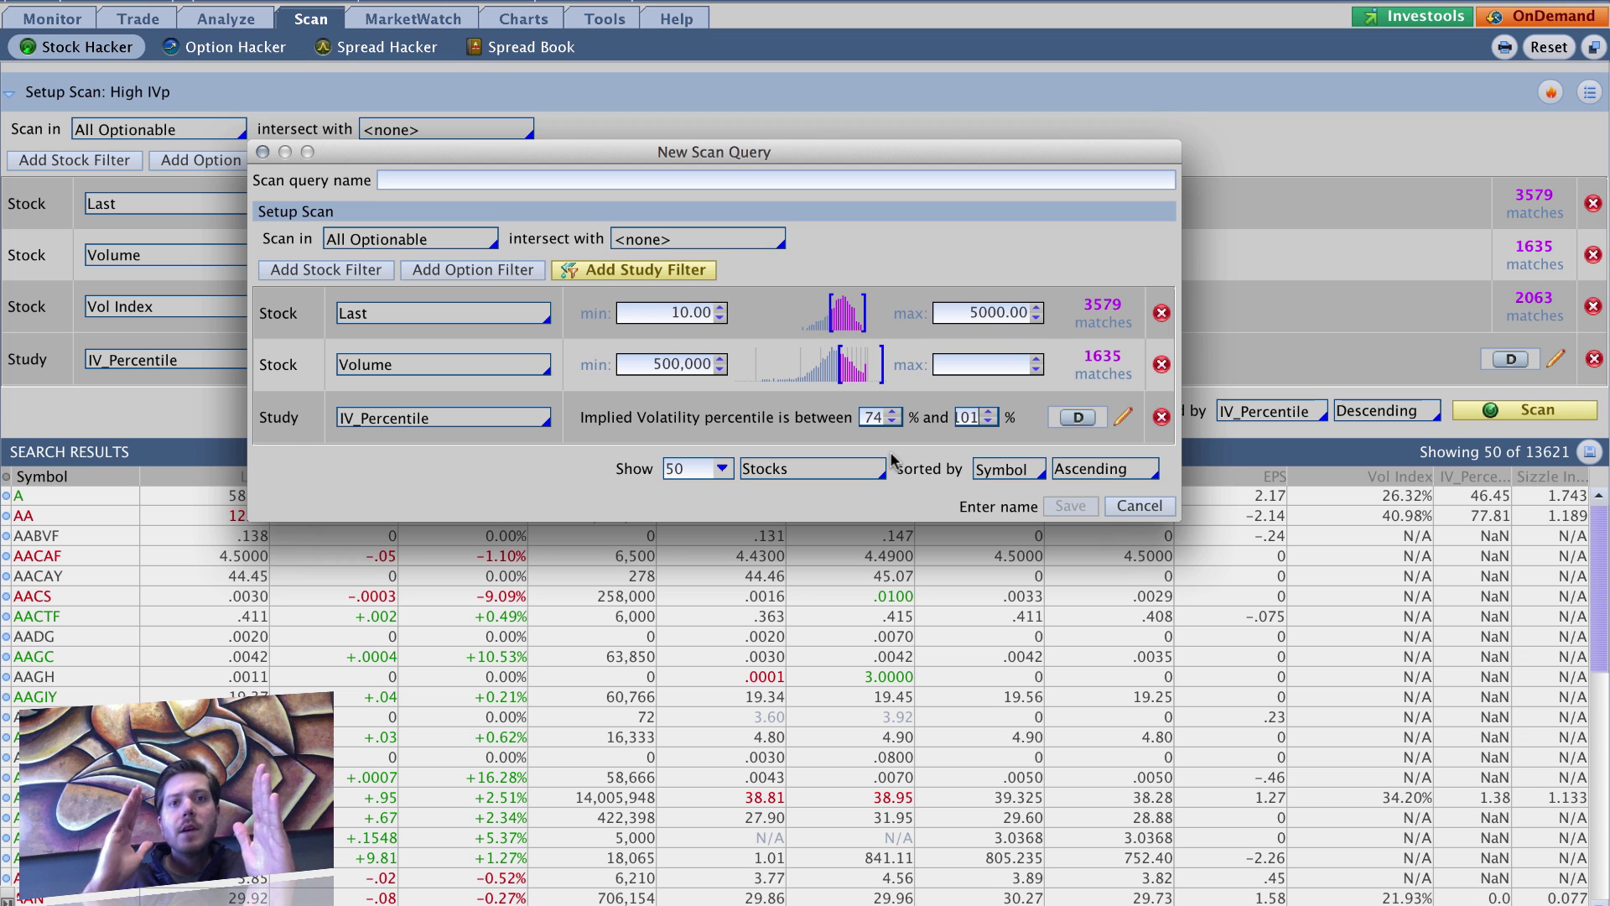
# Set Show to 500 results, sorted by Studies > IV_Percentile in Descending order.
pyautogui.click(722, 470)
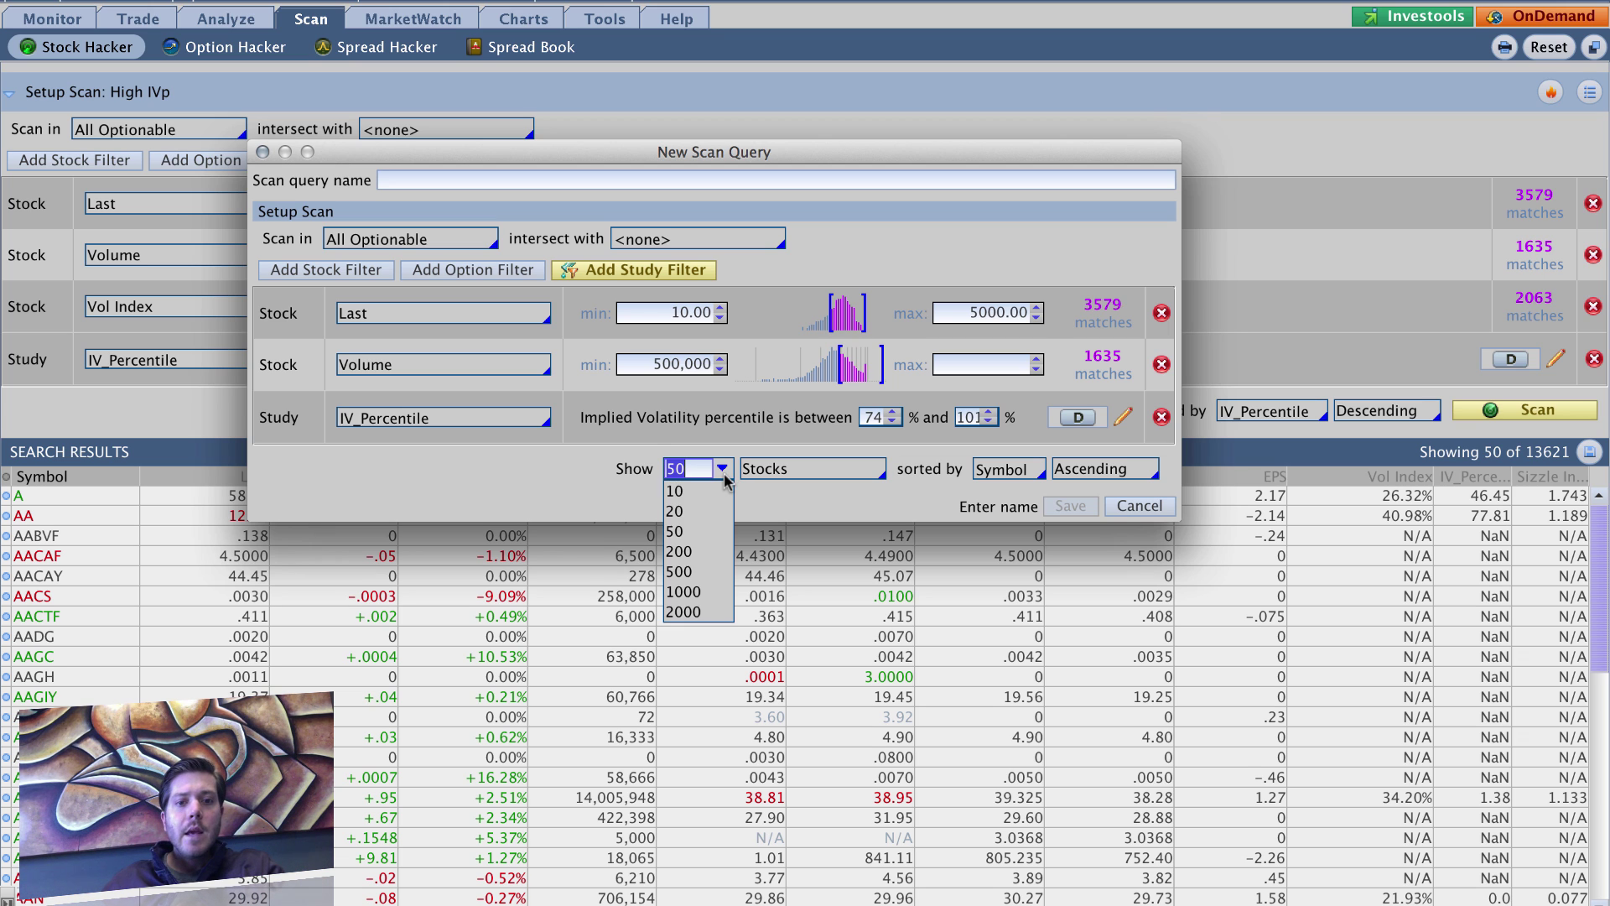
pyautogui.click(701, 572)
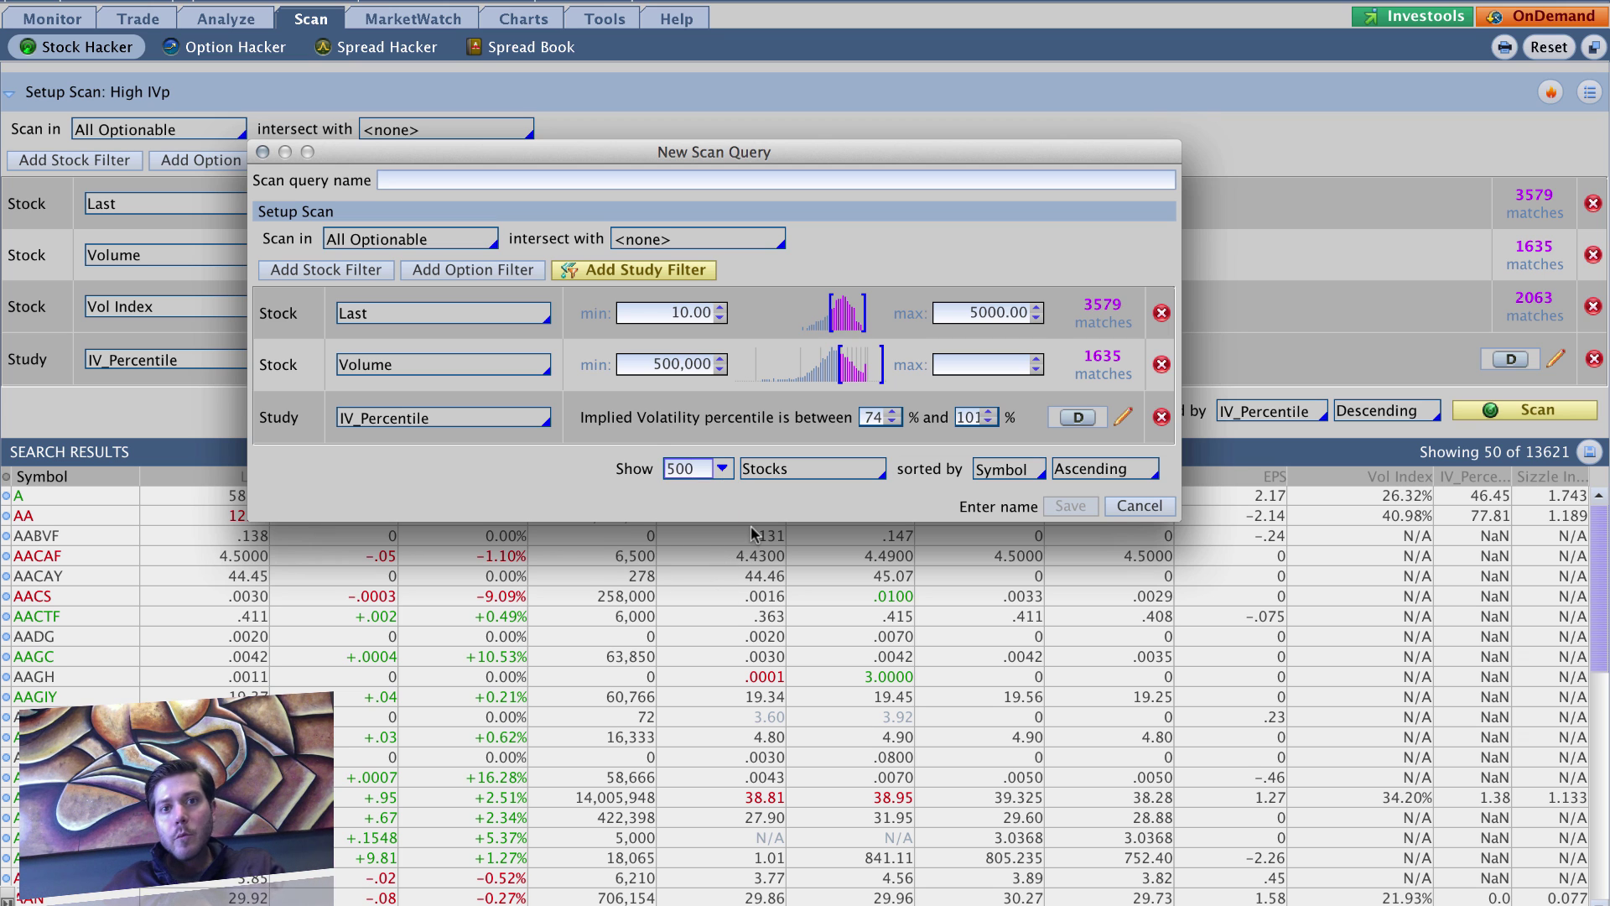
pyautogui.click(1001, 469)
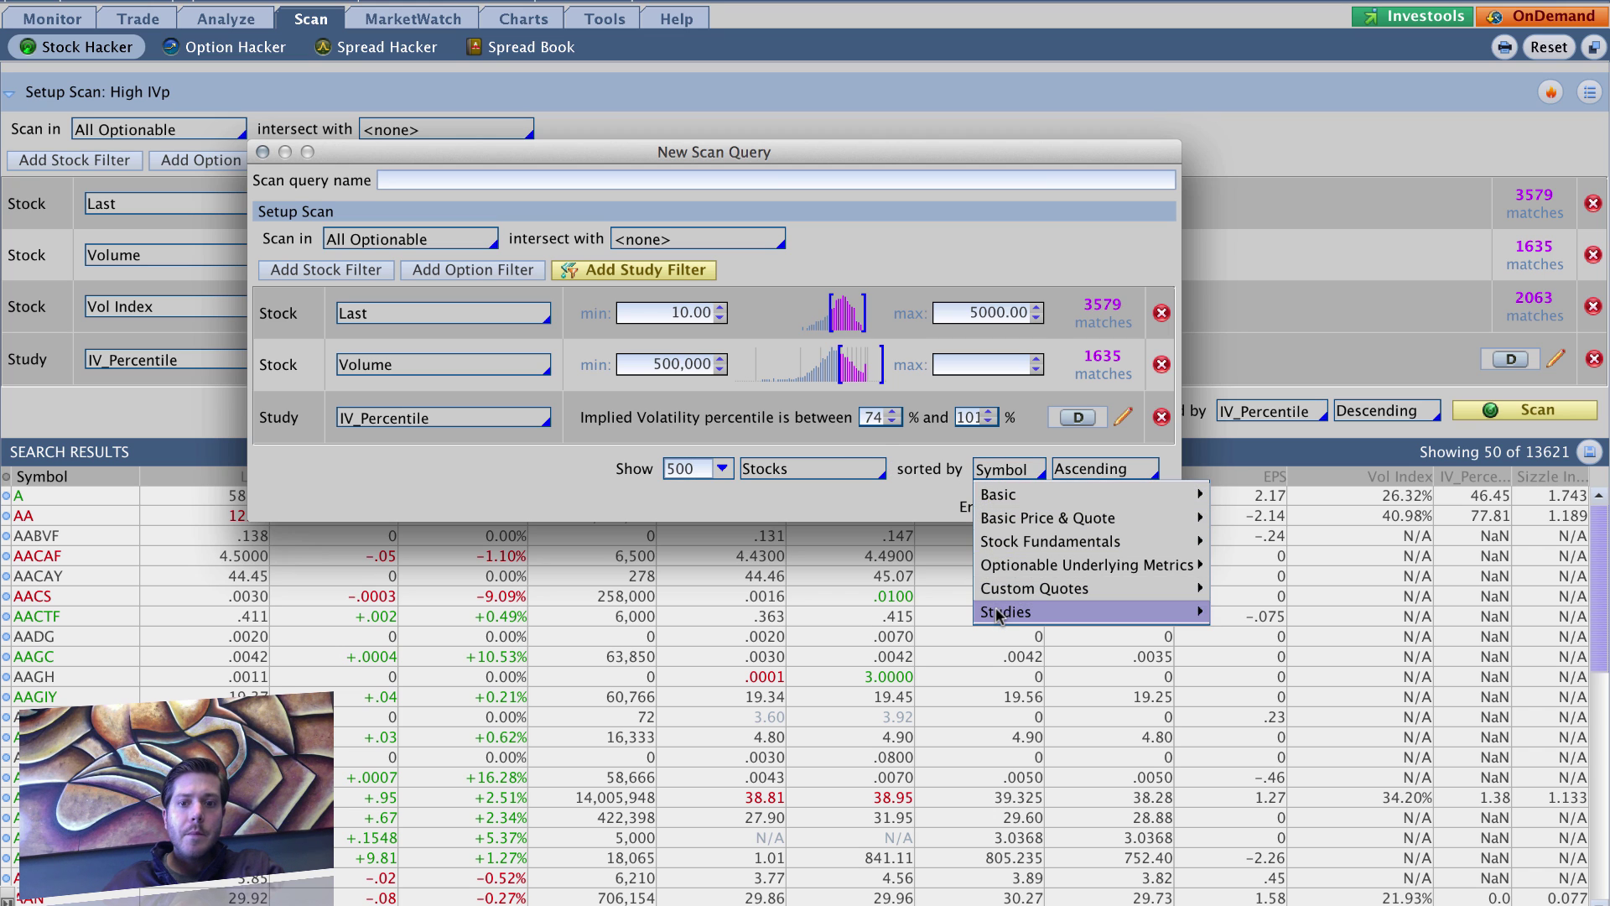
pyautogui.moveTo(1089, 611)
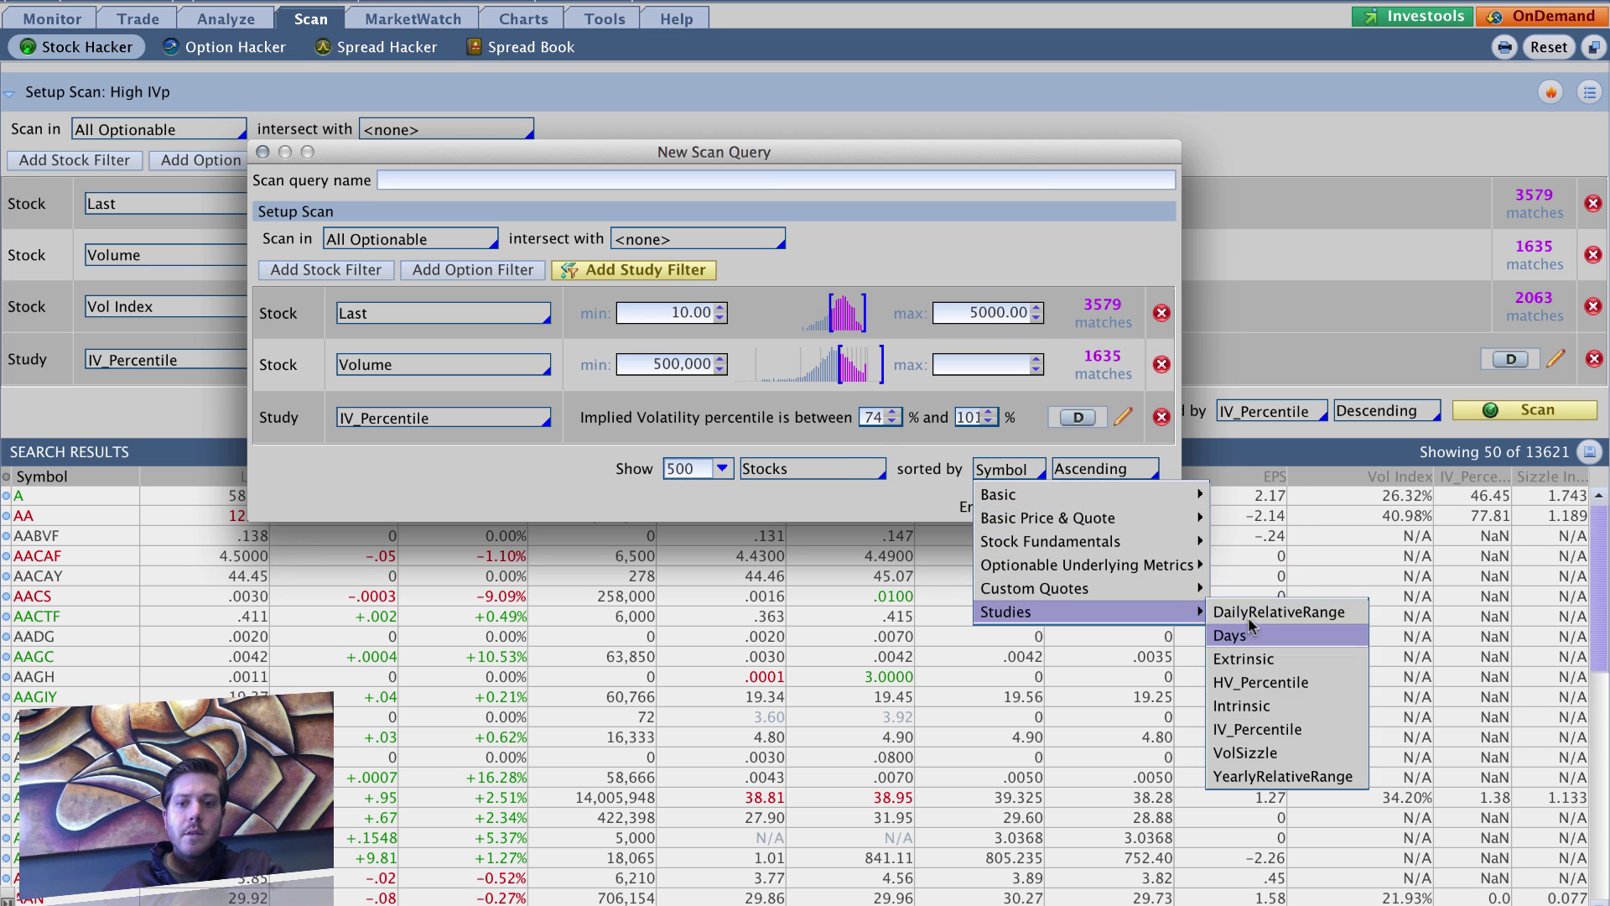
pyautogui.click(1245, 738)
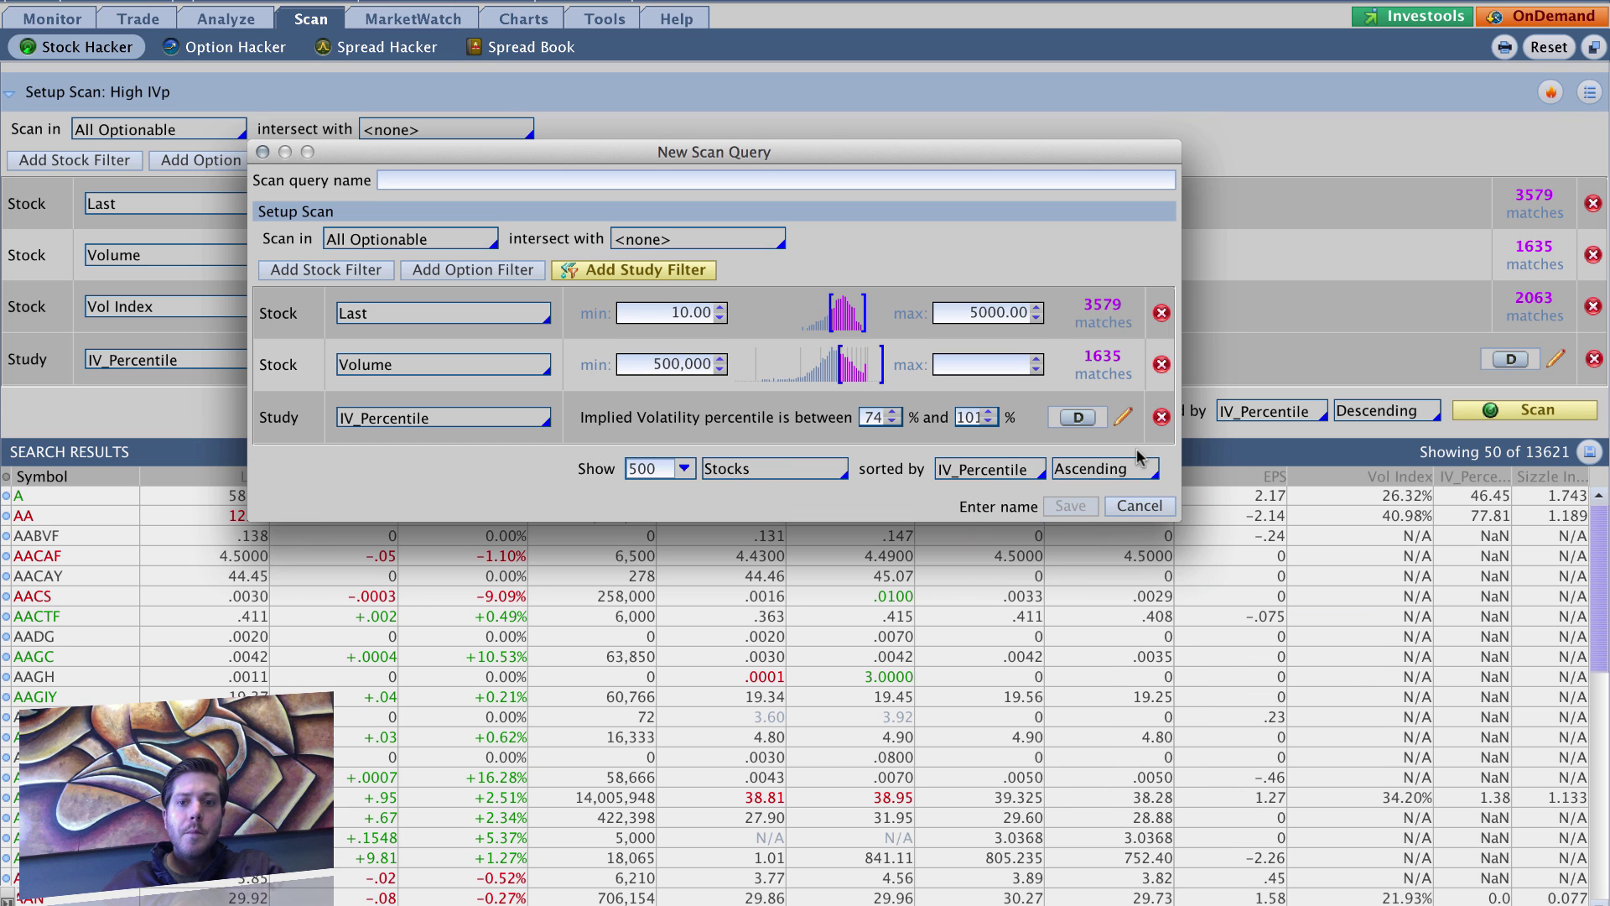
pyautogui.click(1130, 472)
pyautogui.click(1095, 510)
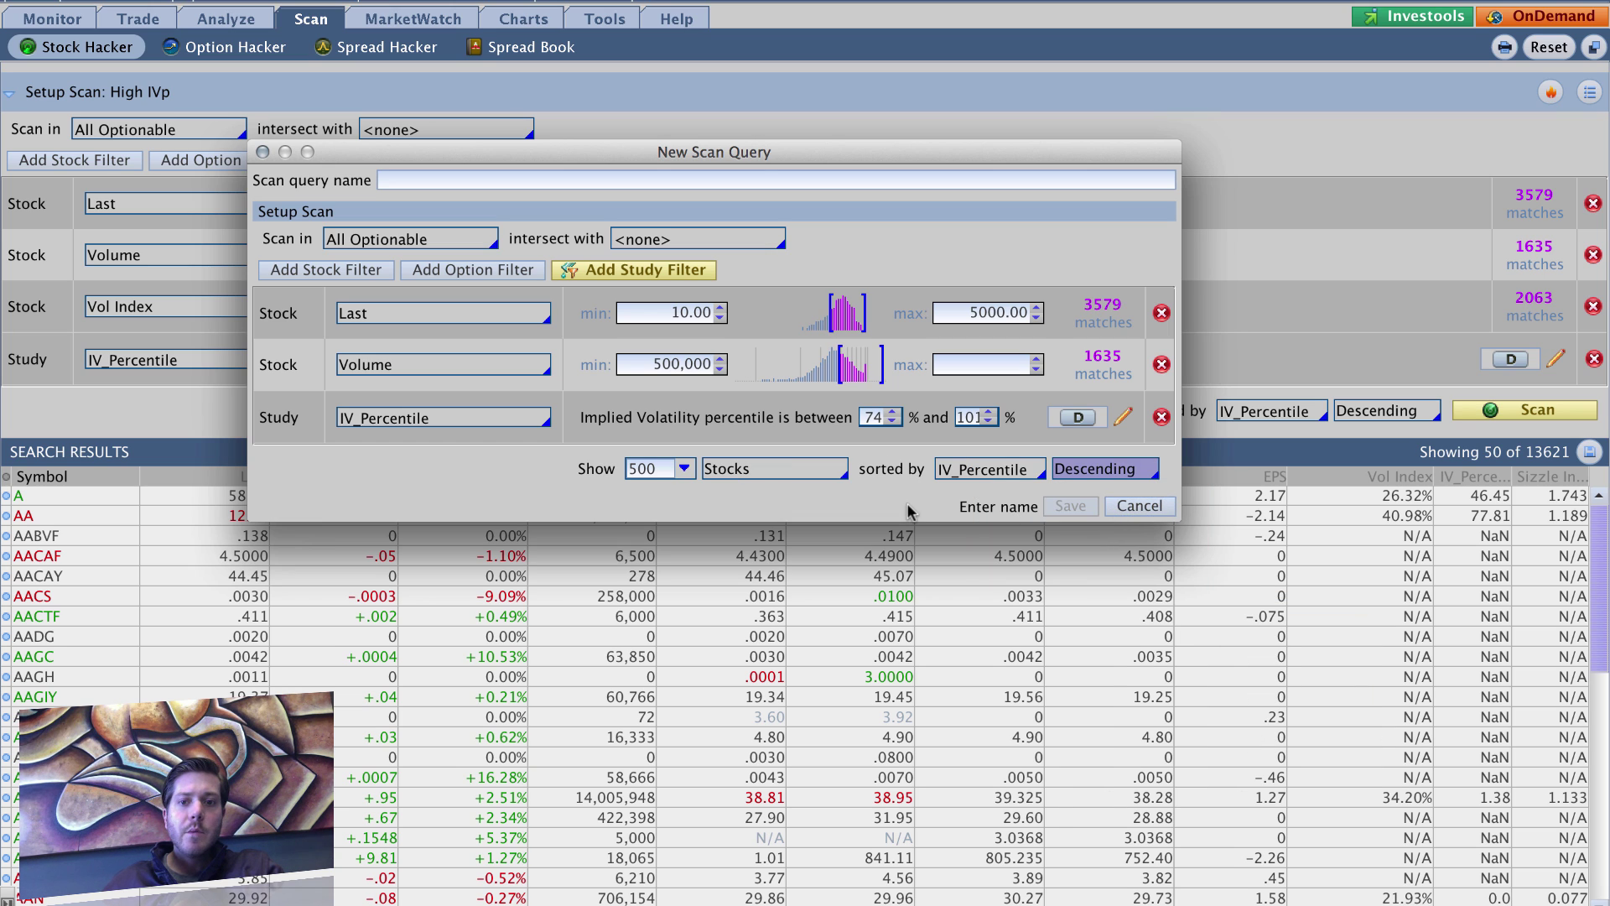
pyautogui.click(467, 186)
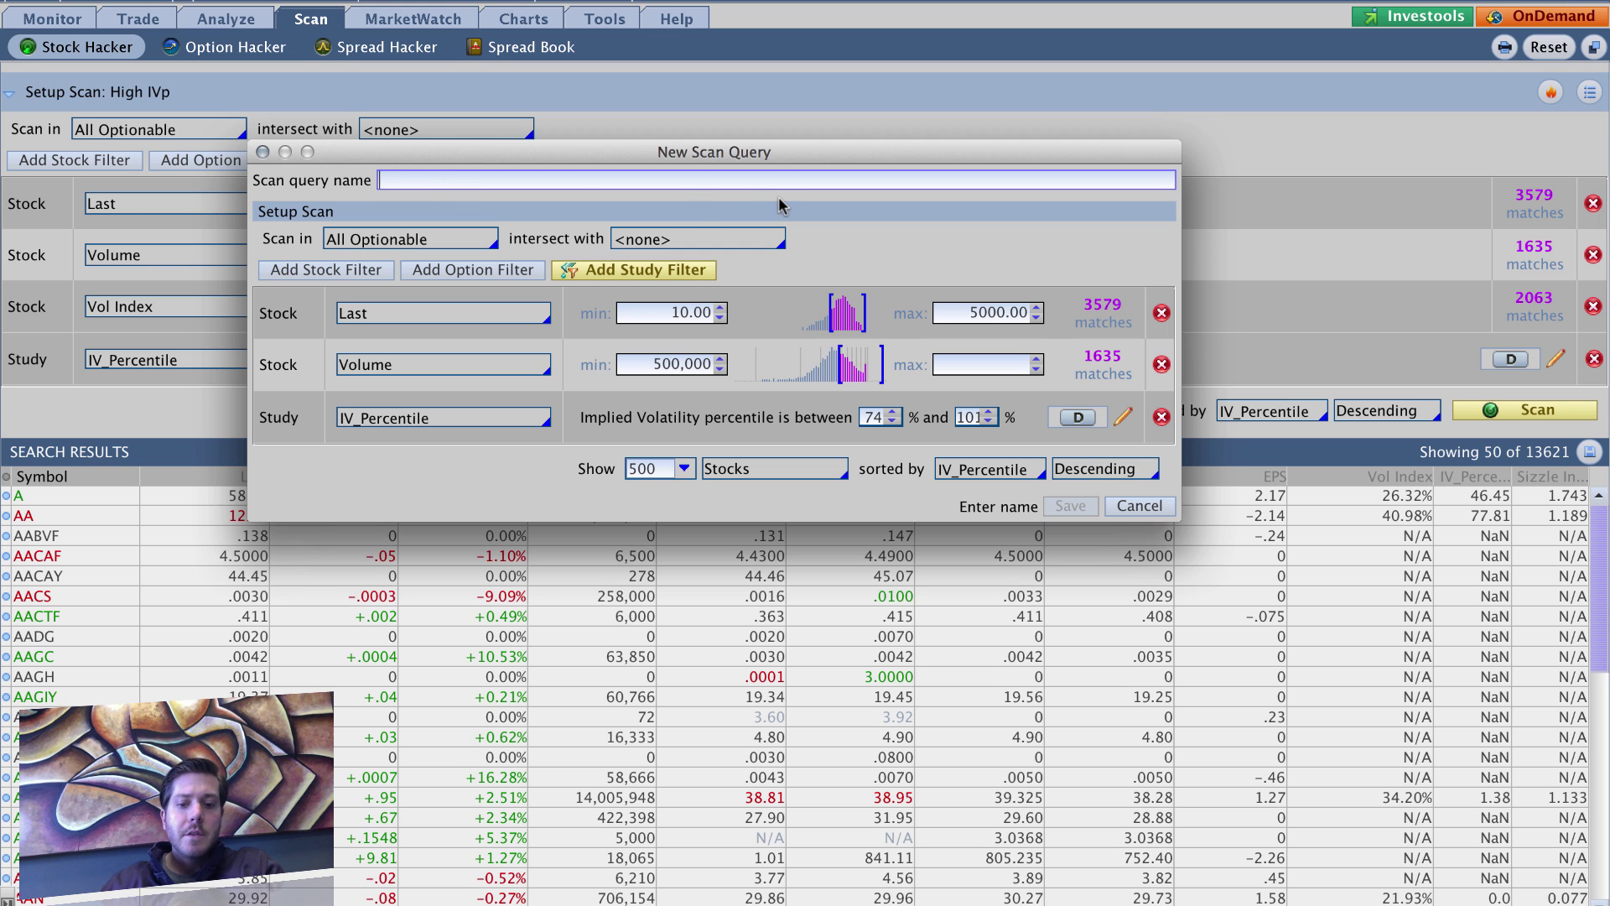
# Enter 'Super High IVp' as the scan query name.
pyautogui.write('Super High')
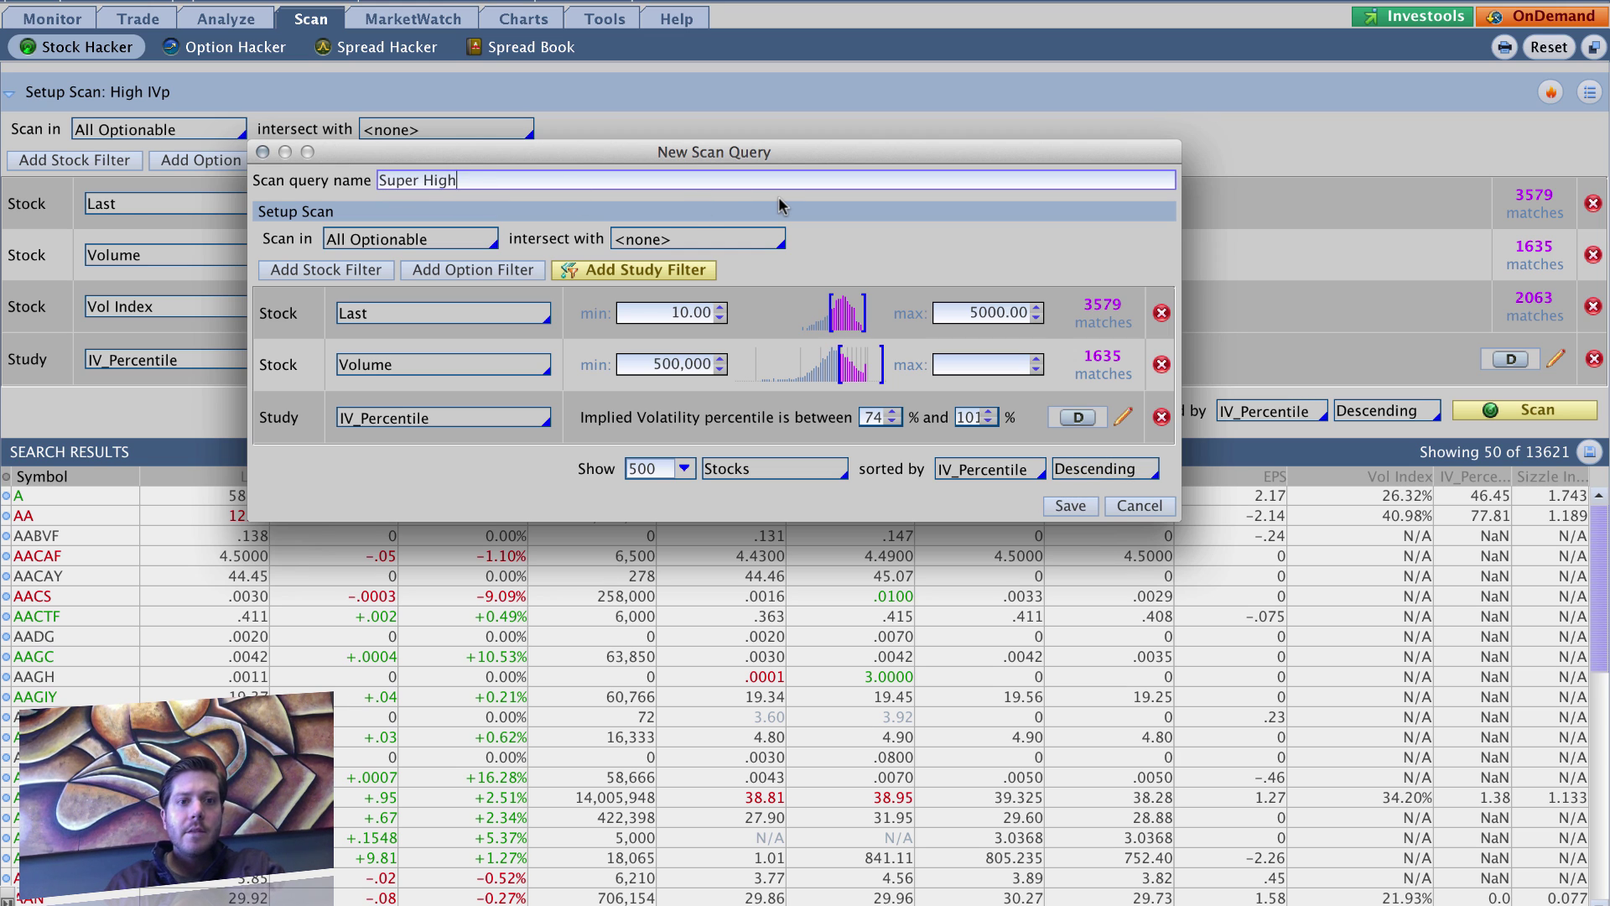
pyautogui.write(' I')
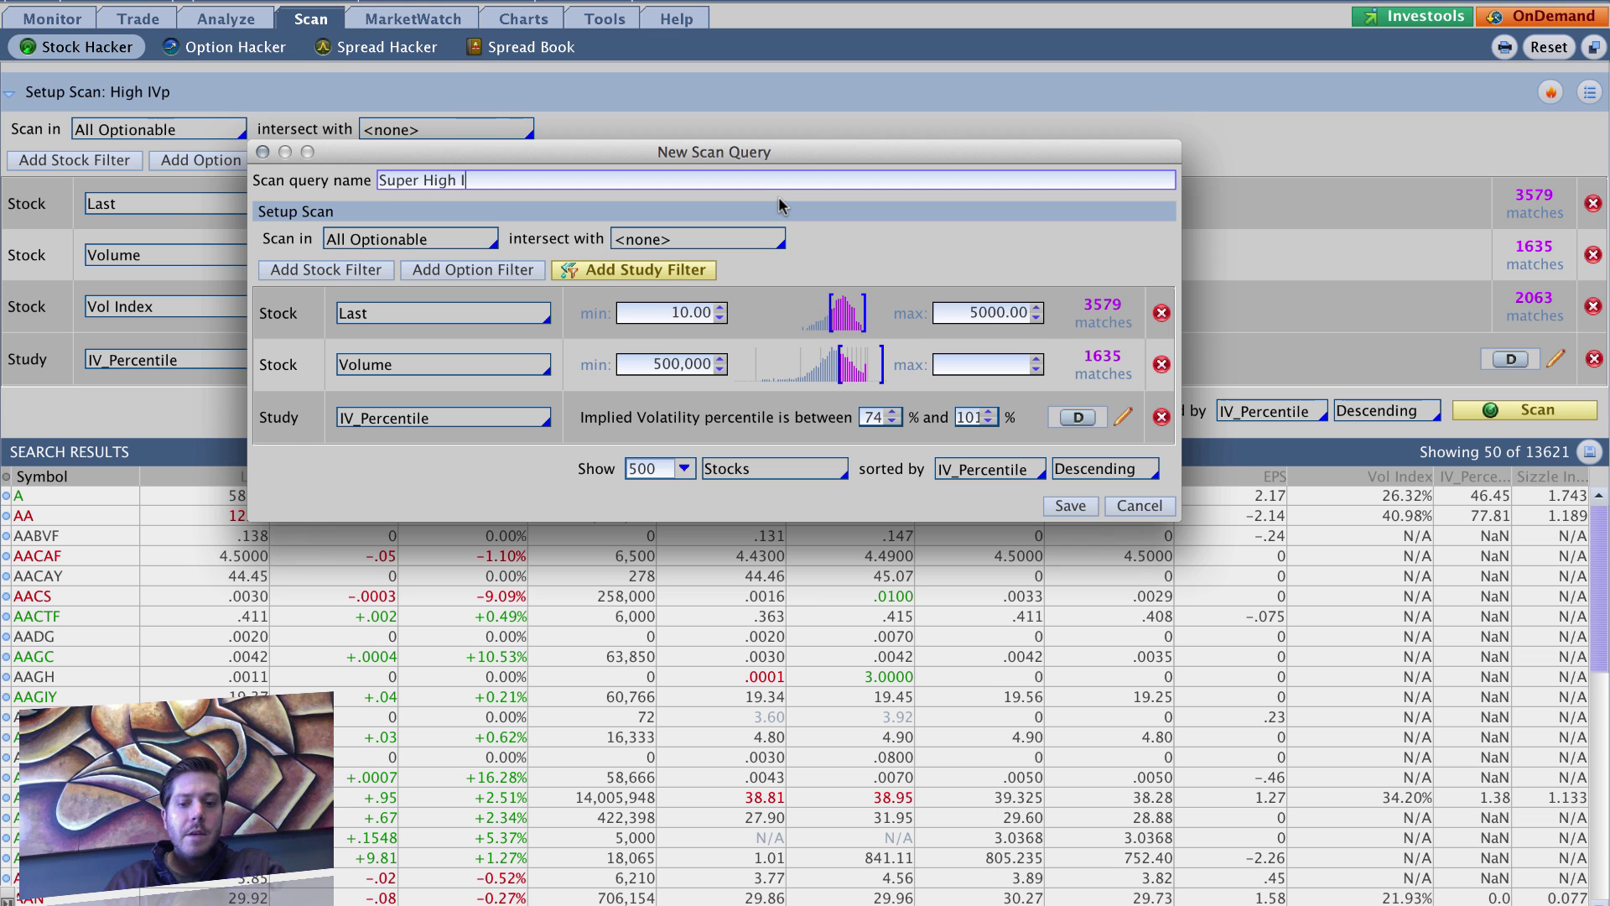
pyautogui.write('Vp')
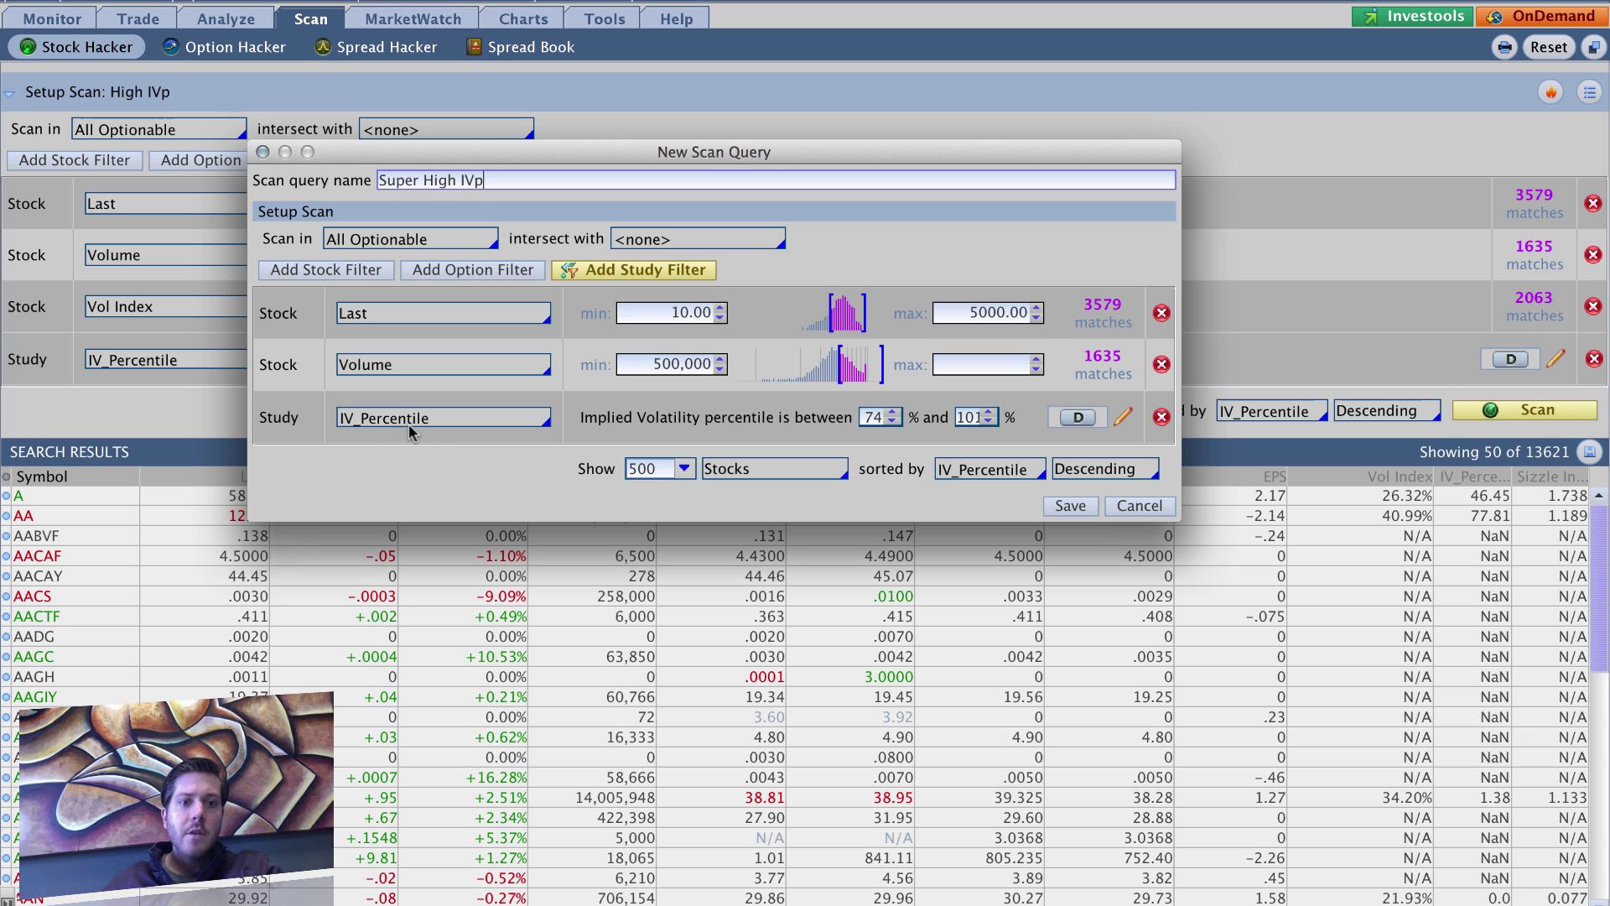
pyautogui.click(535, 424)
pyautogui.moveTo(375, 629)
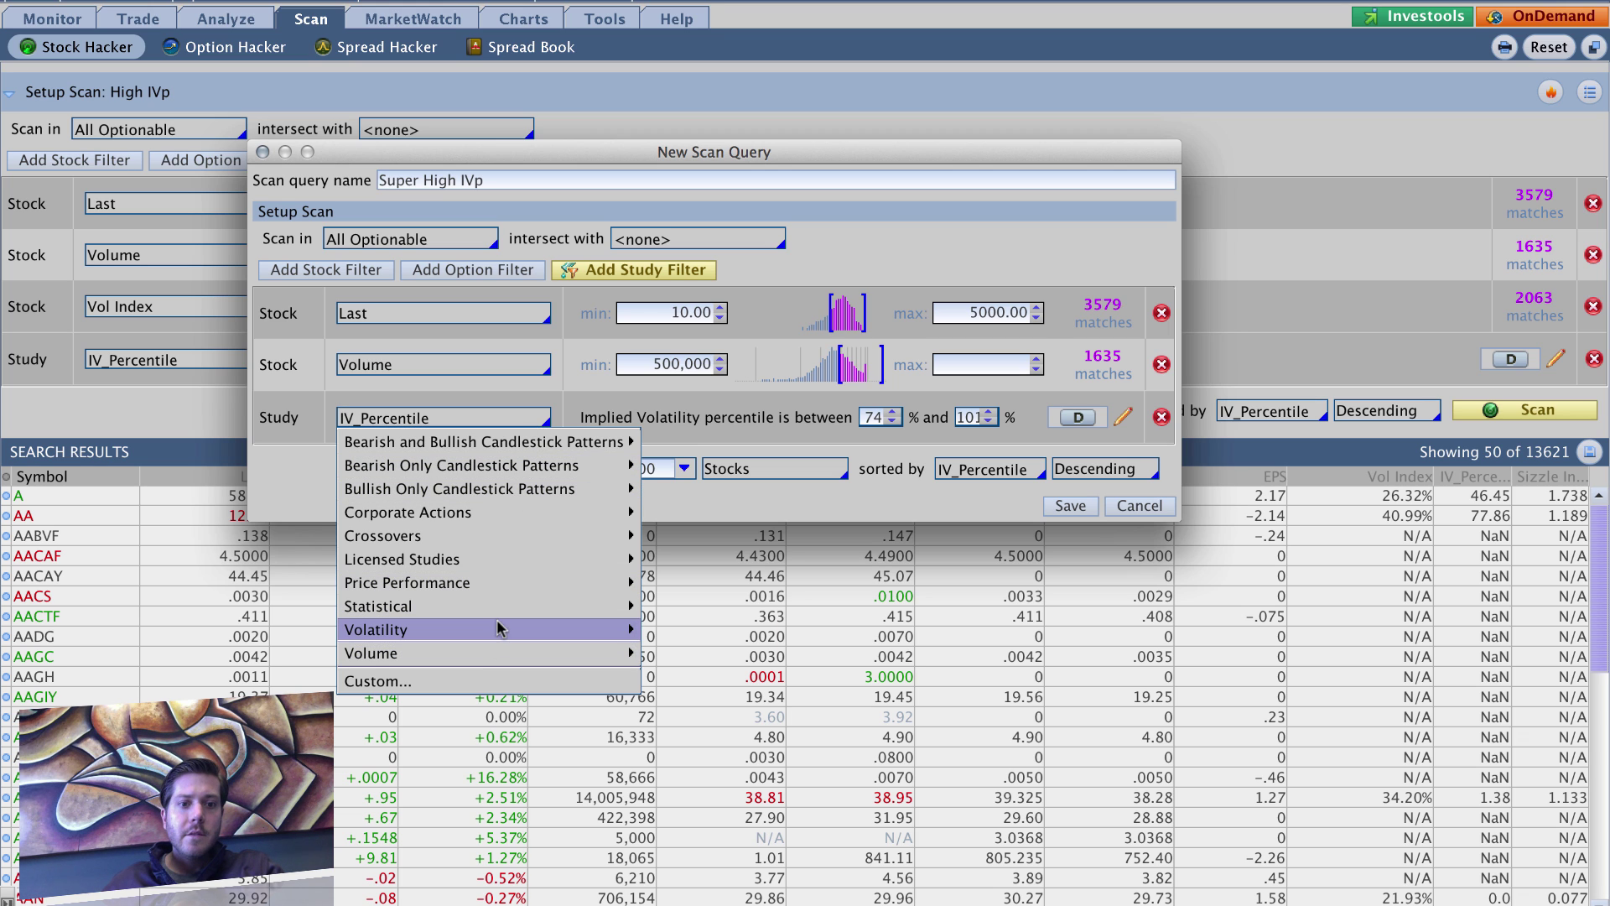
pyautogui.click(711, 703)
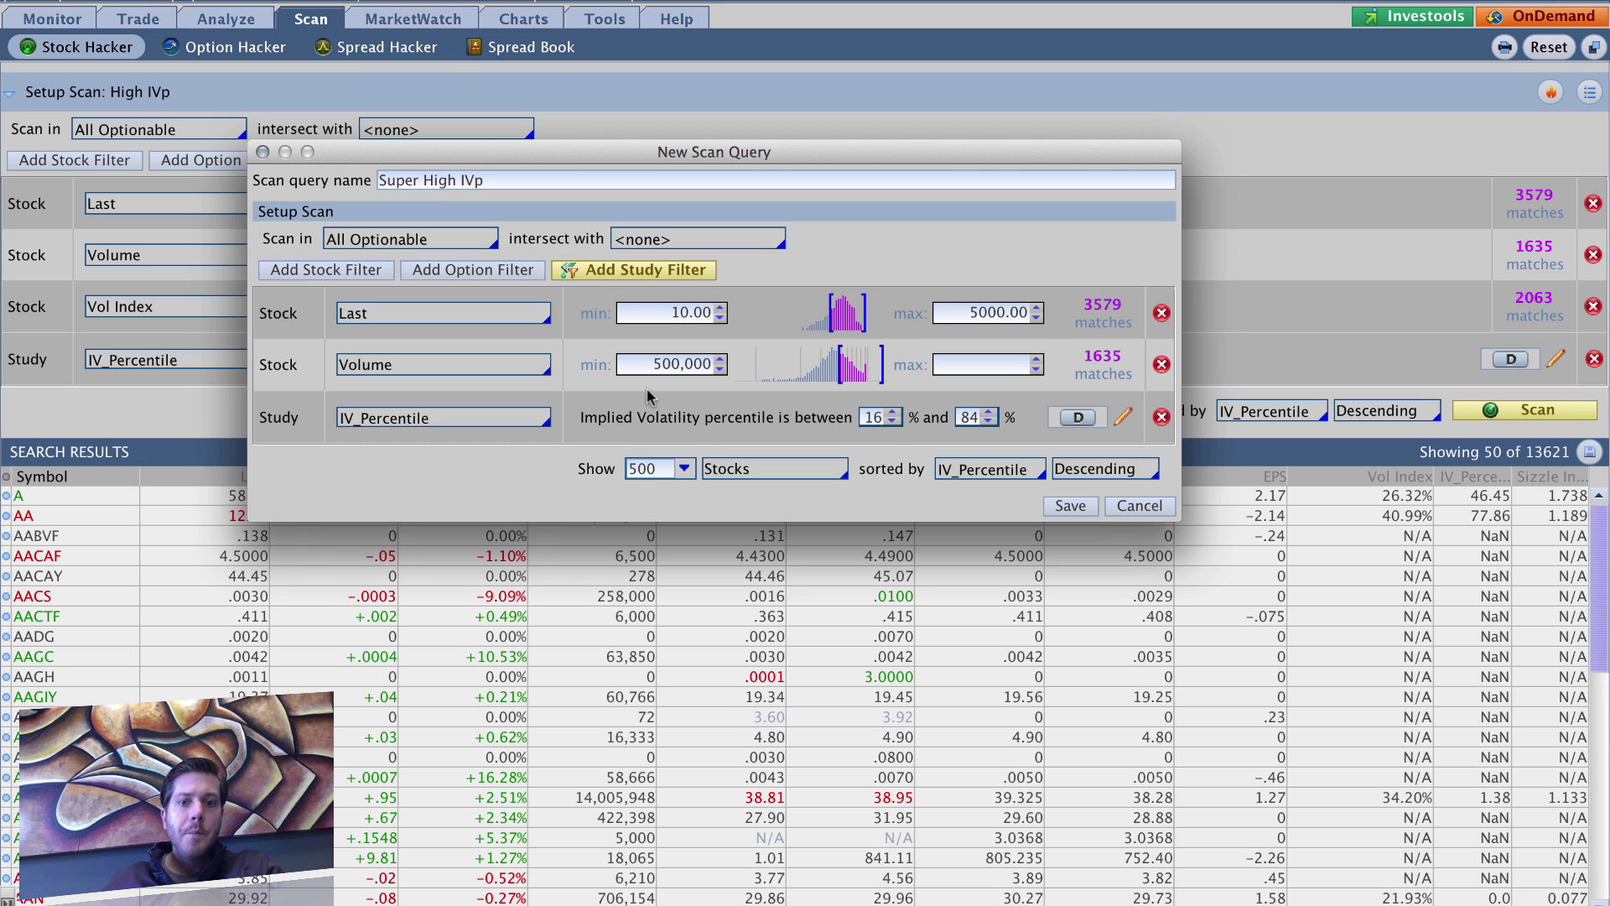
pyautogui.click(891, 422)
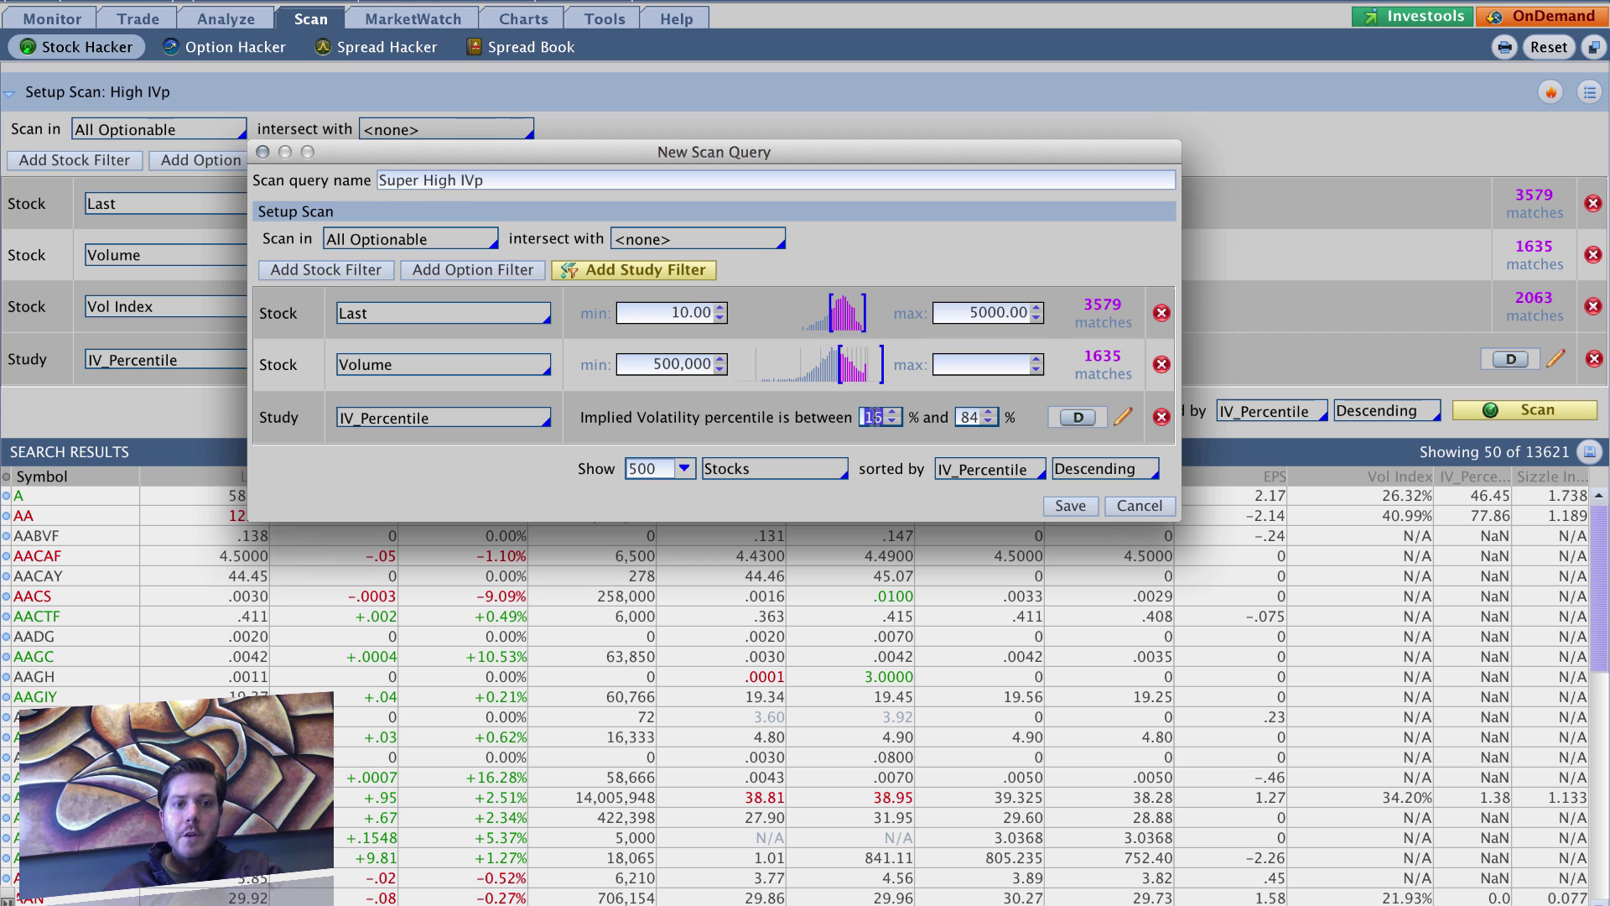
pyautogui.write('74')
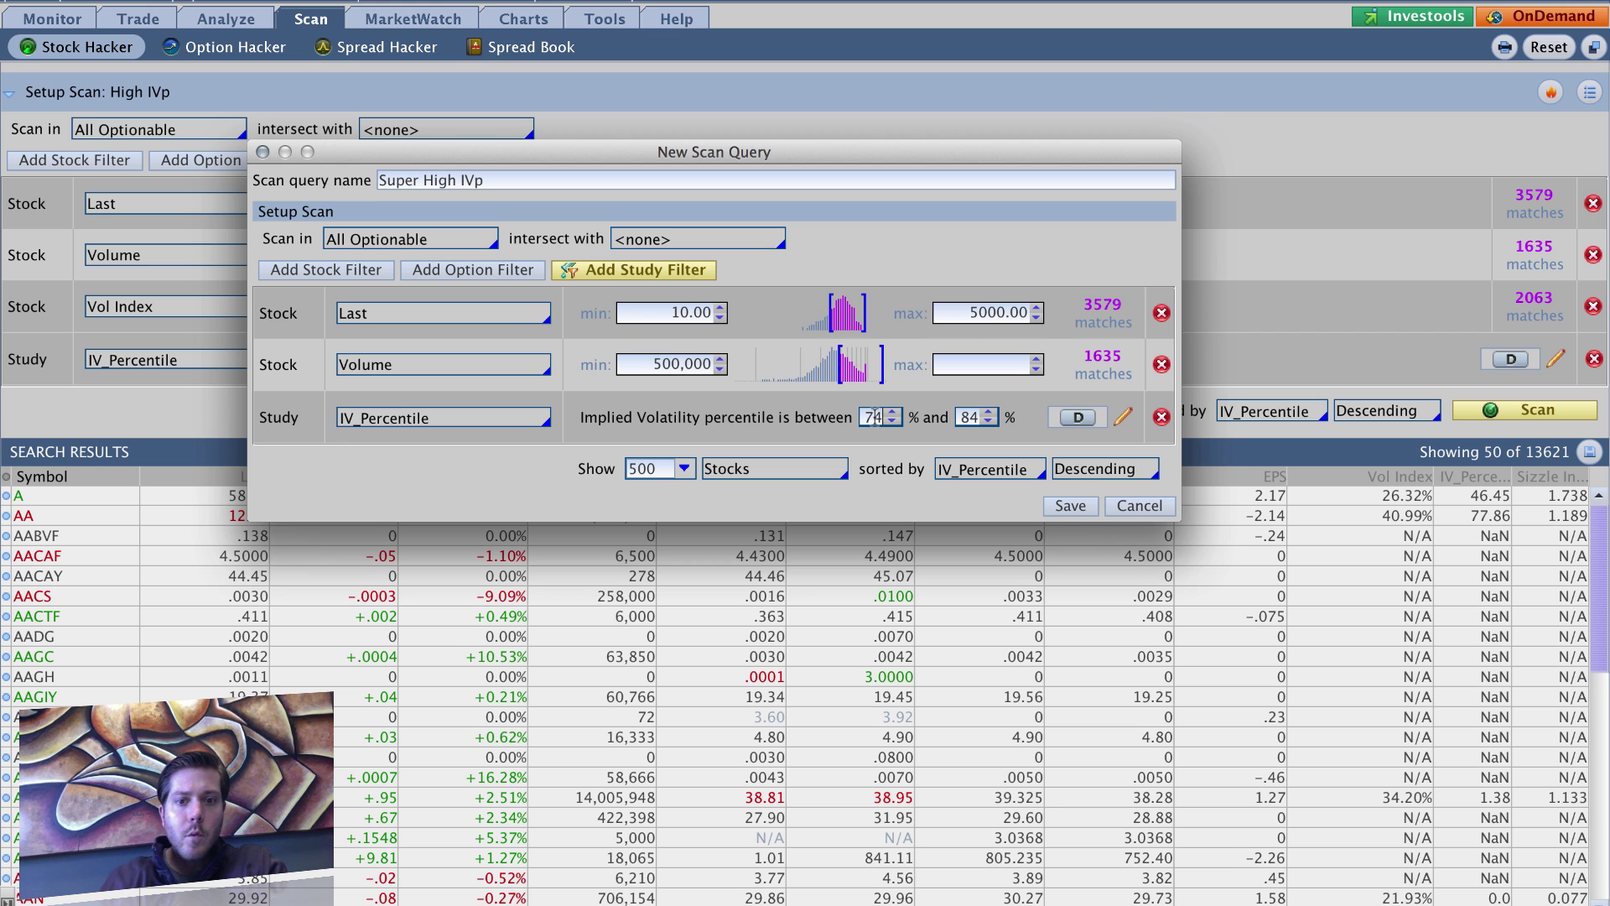
pyautogui.doubleClick(963, 414)
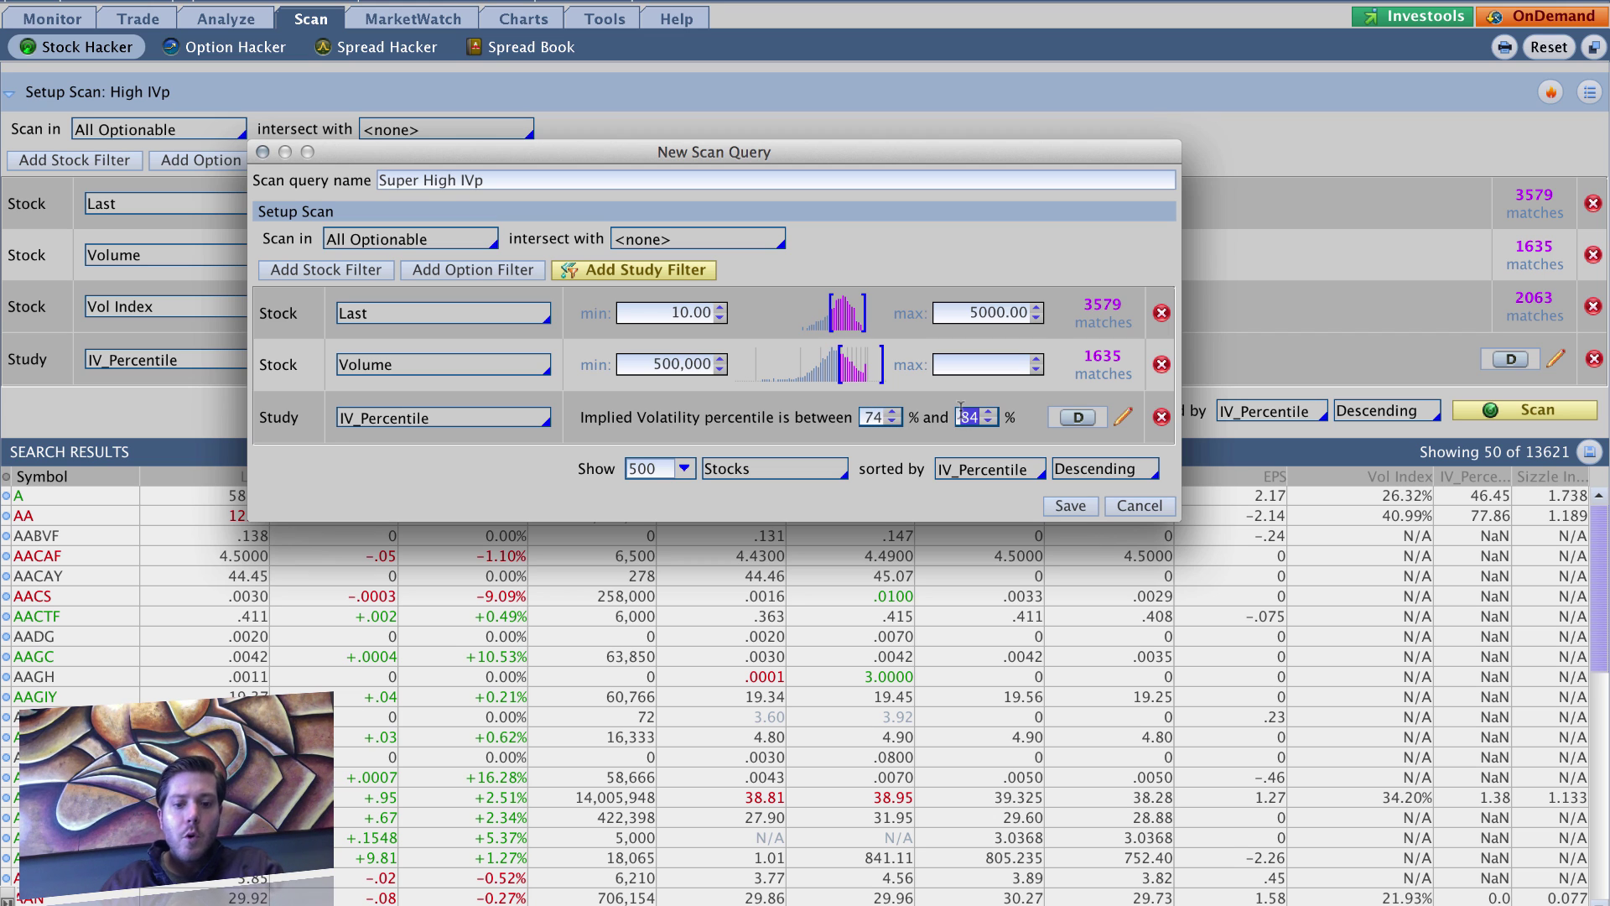
pyautogui.write('101')
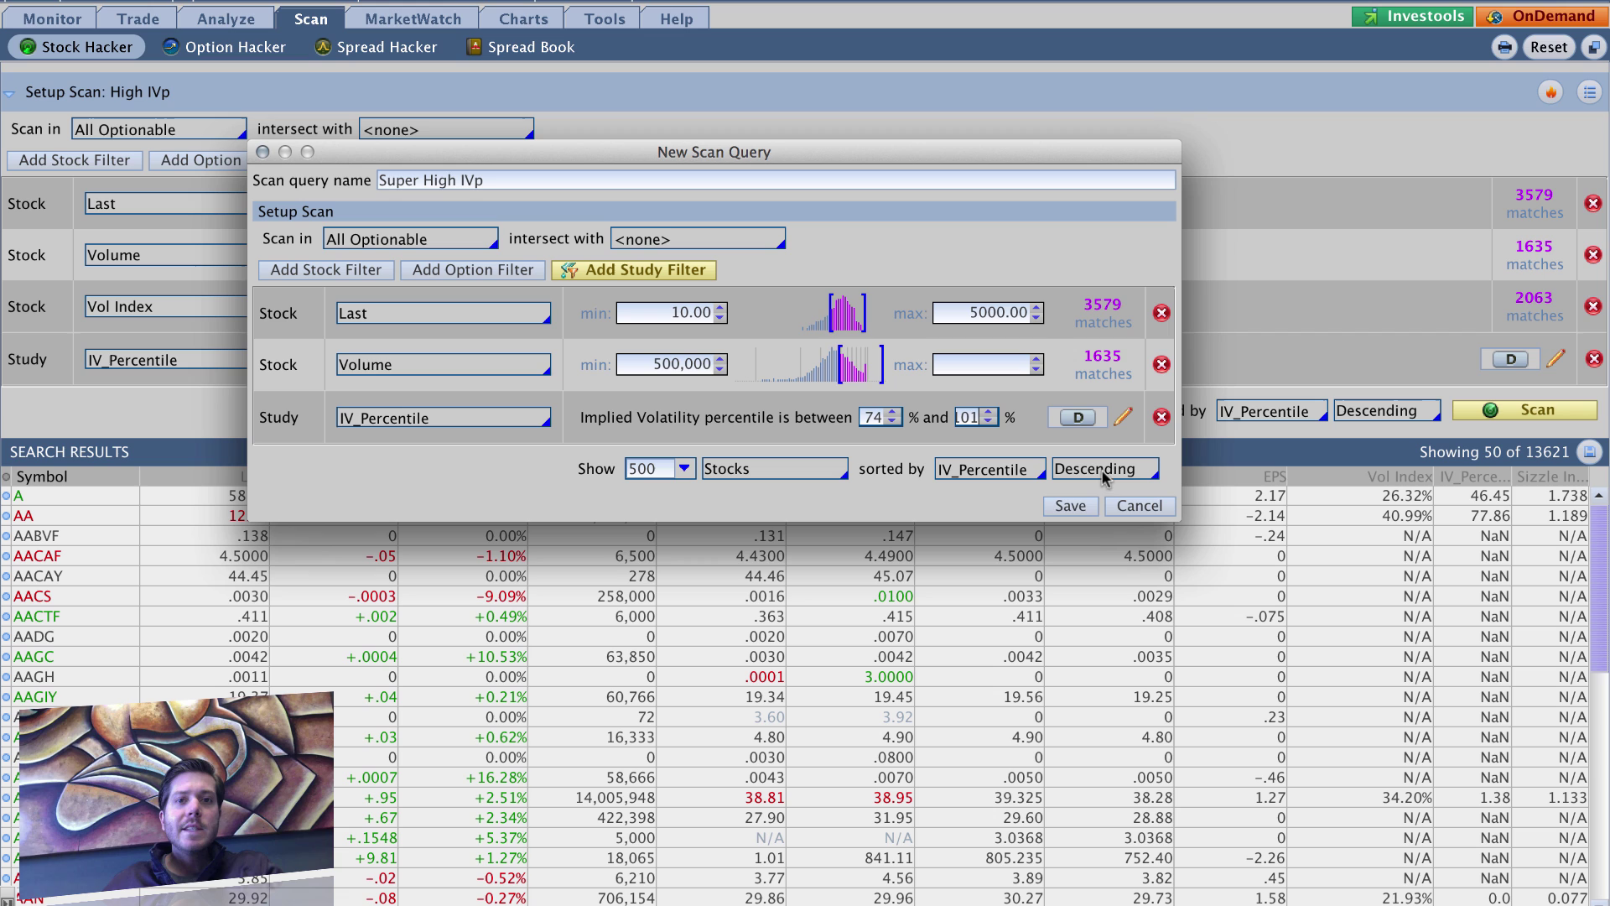
# Save the query and select Personal > Super High IVp as the scan source.
pyautogui.click(1071, 506)
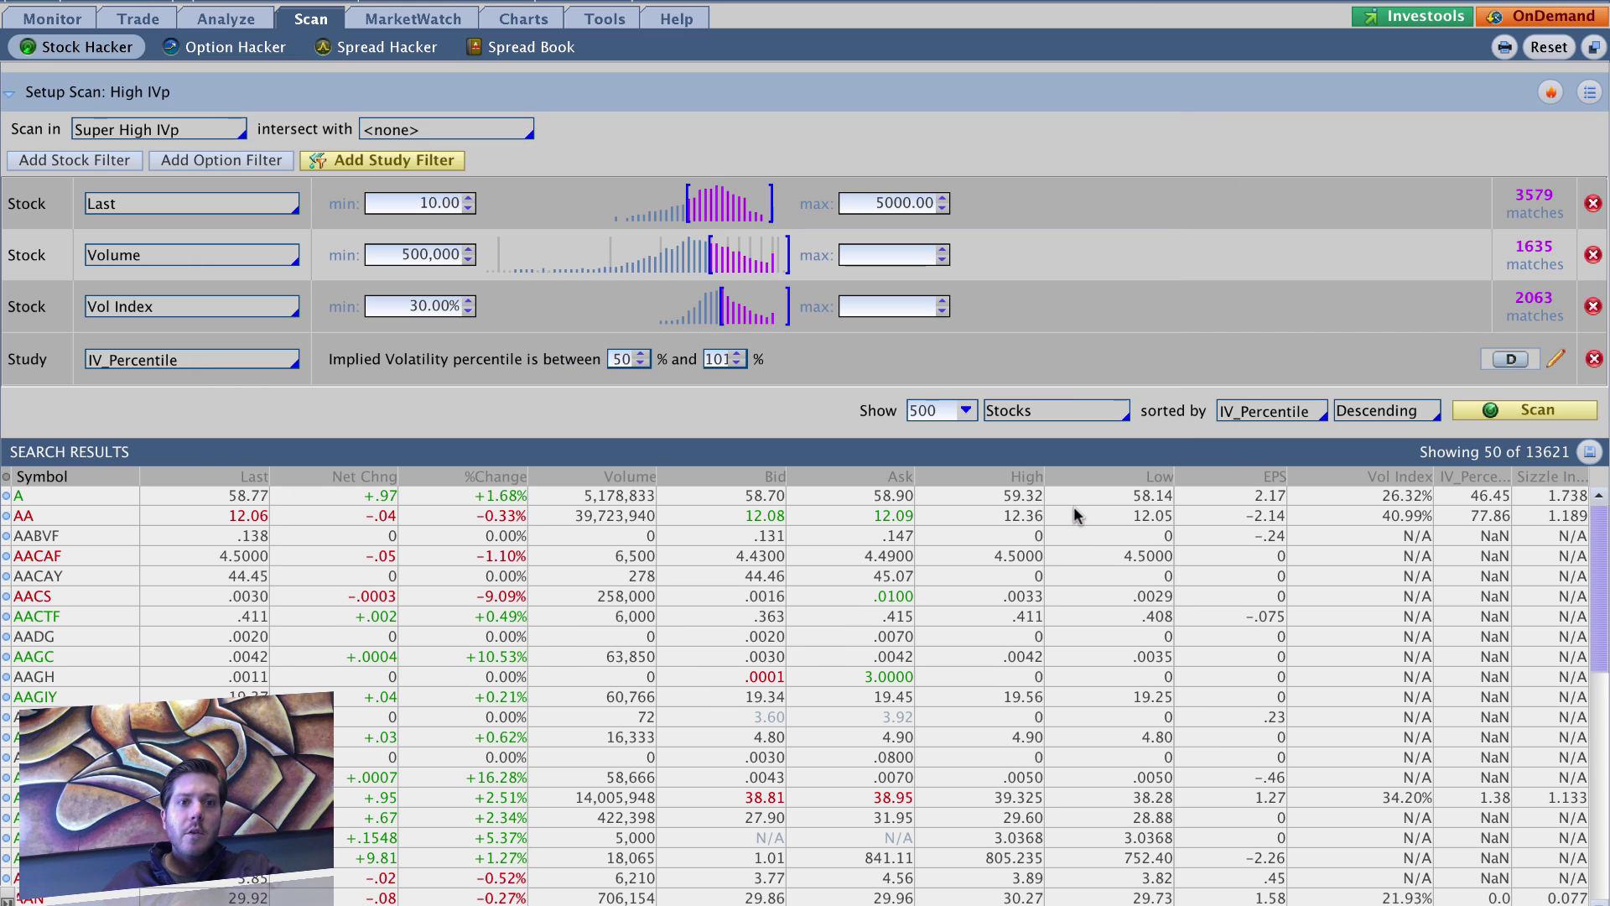
pyautogui.click(220, 128)
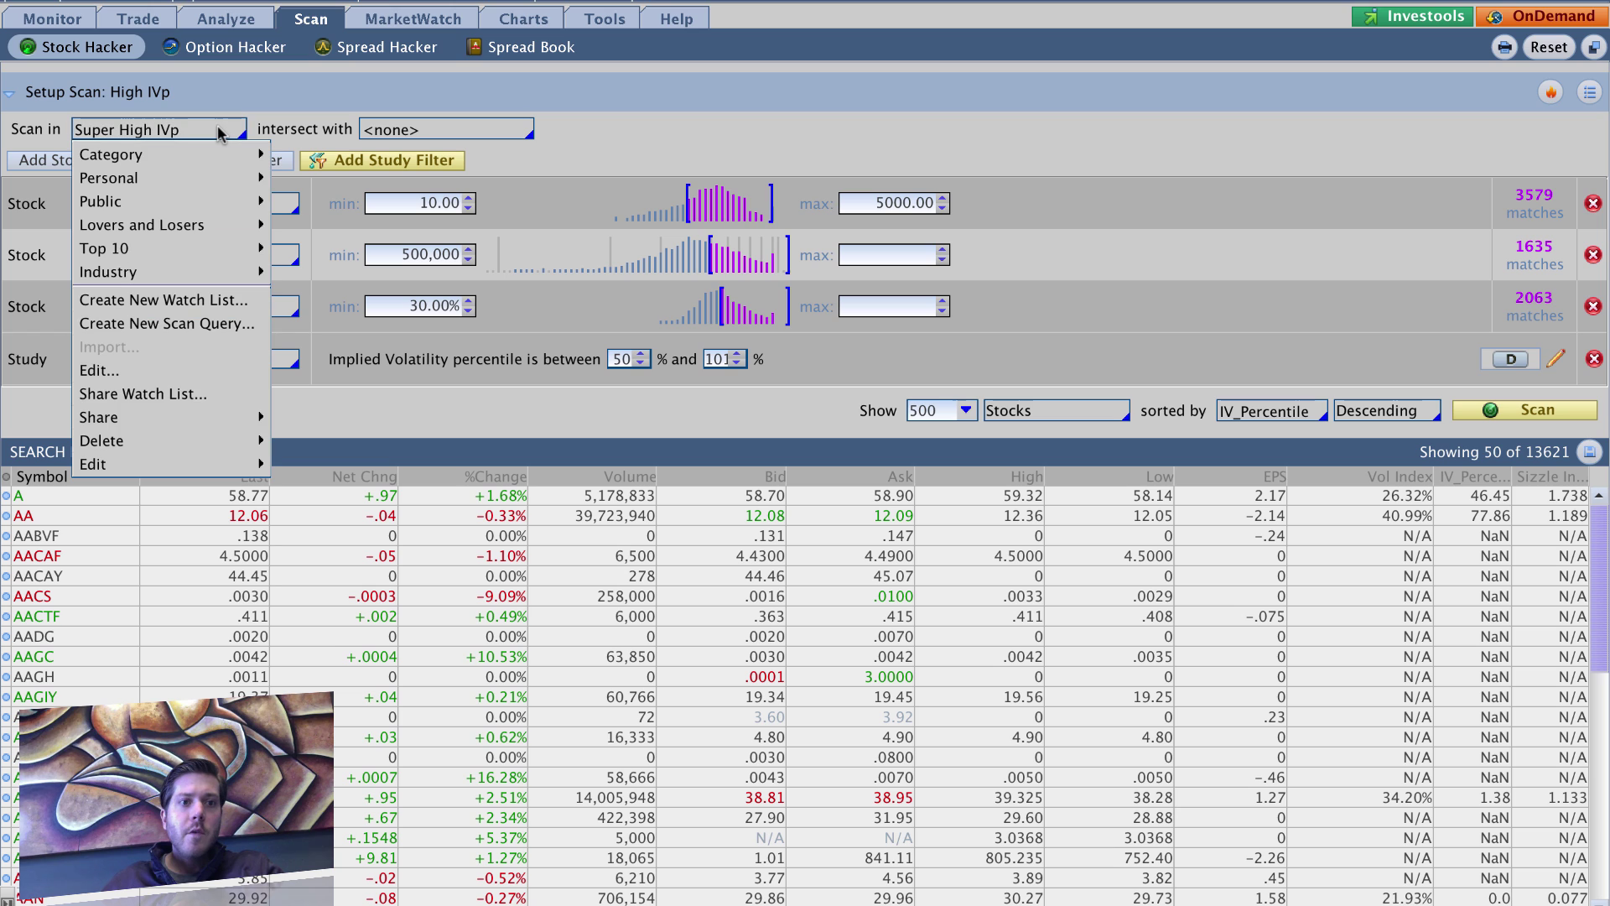
pyautogui.moveTo(109, 178)
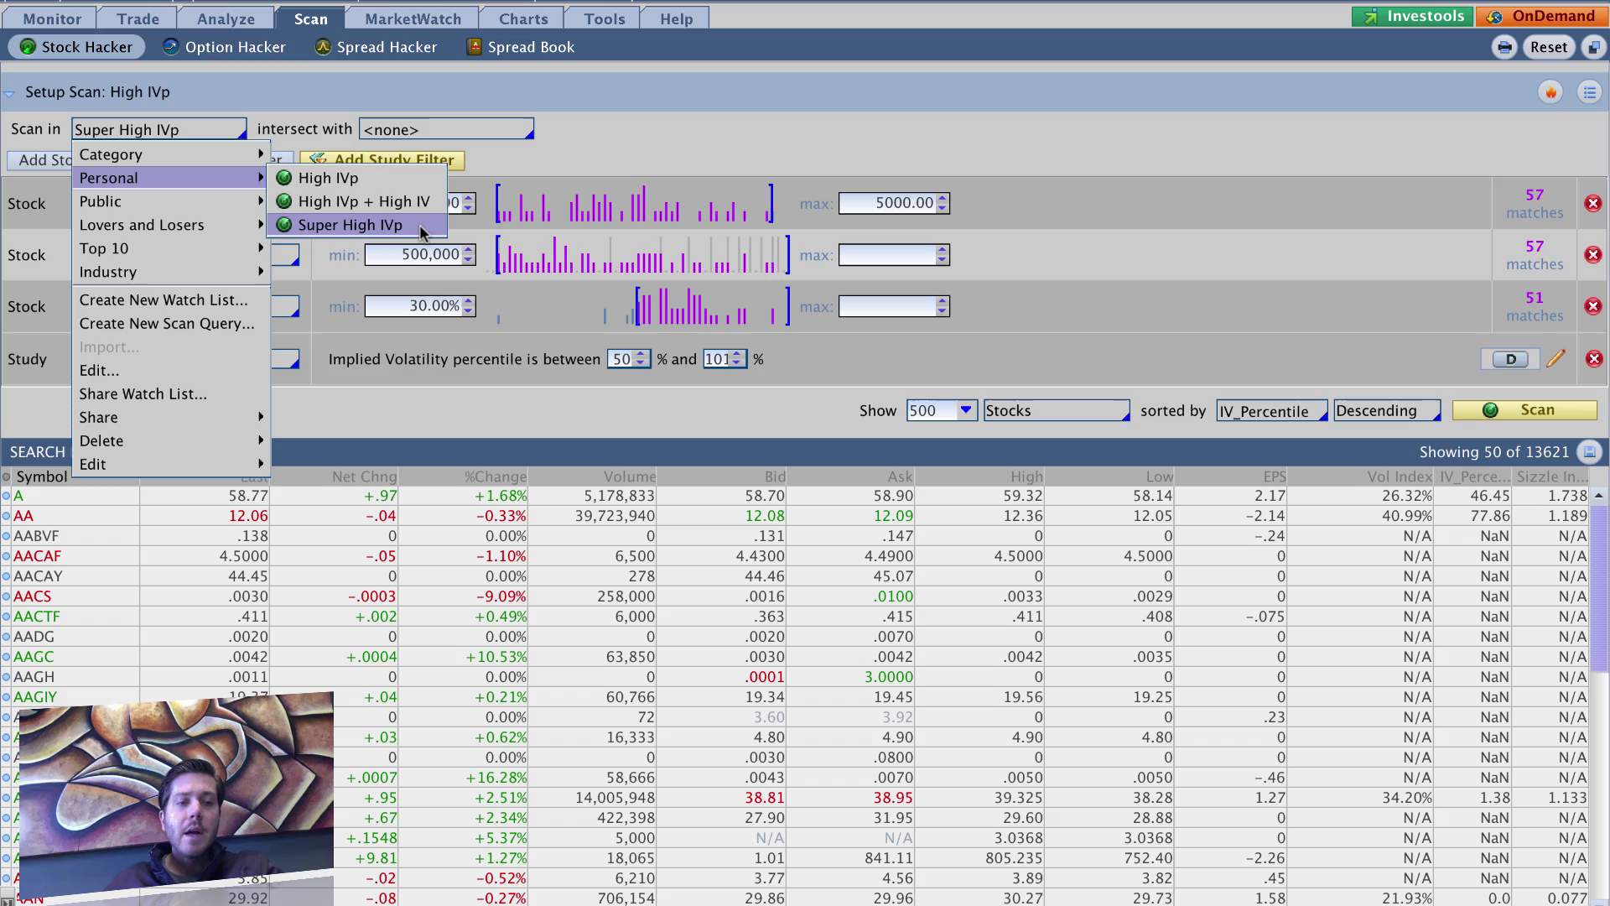
pyautogui.click(912, 130)
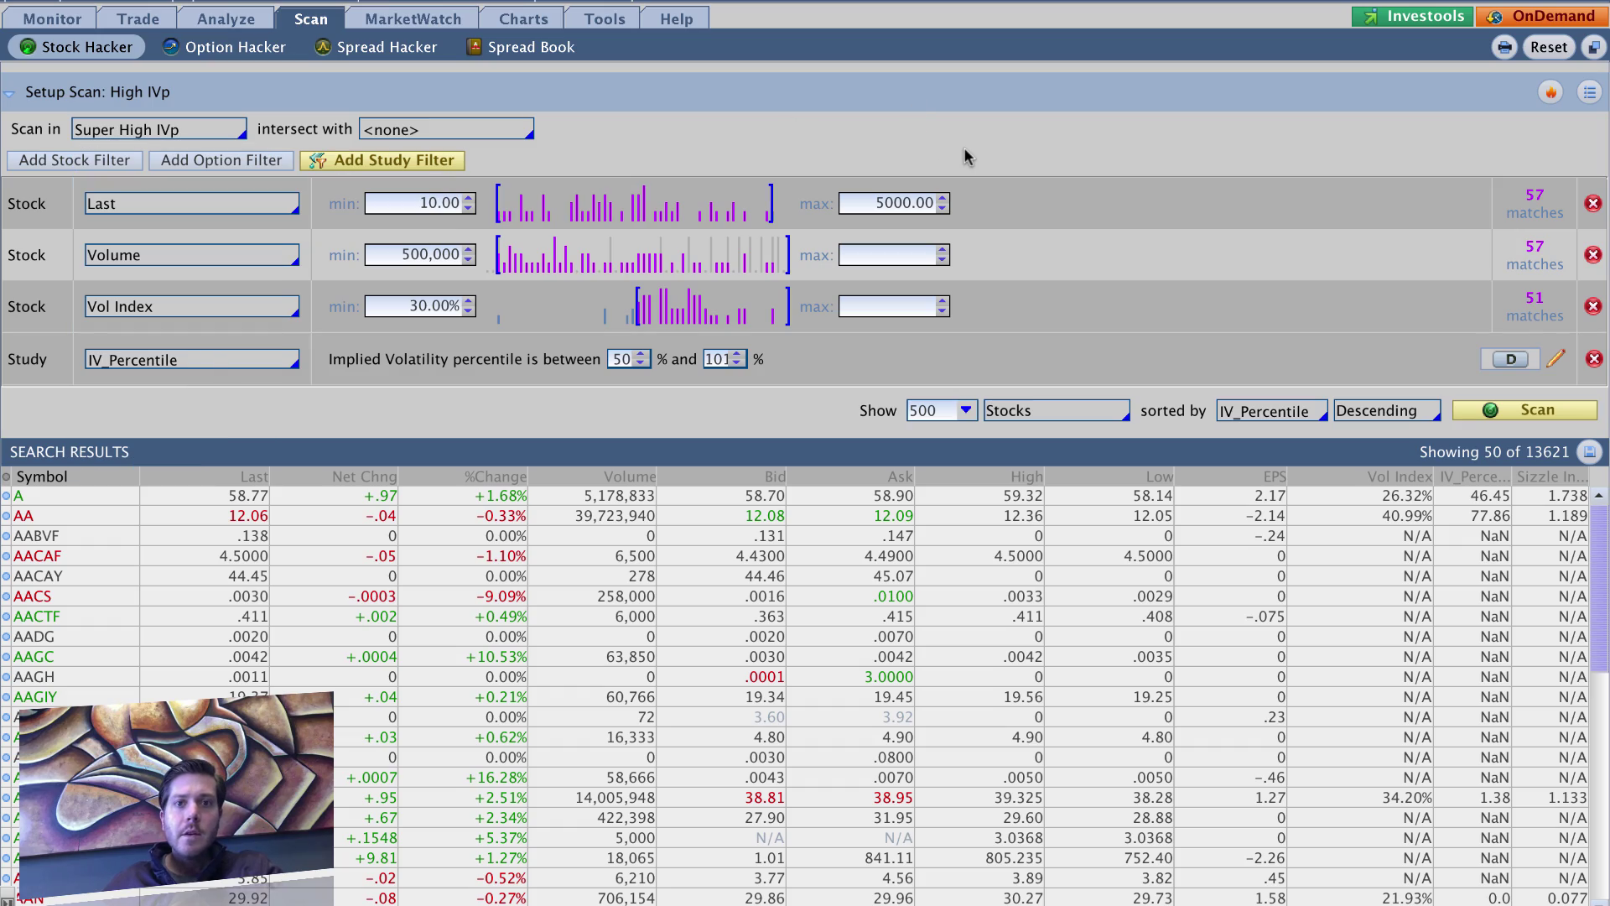